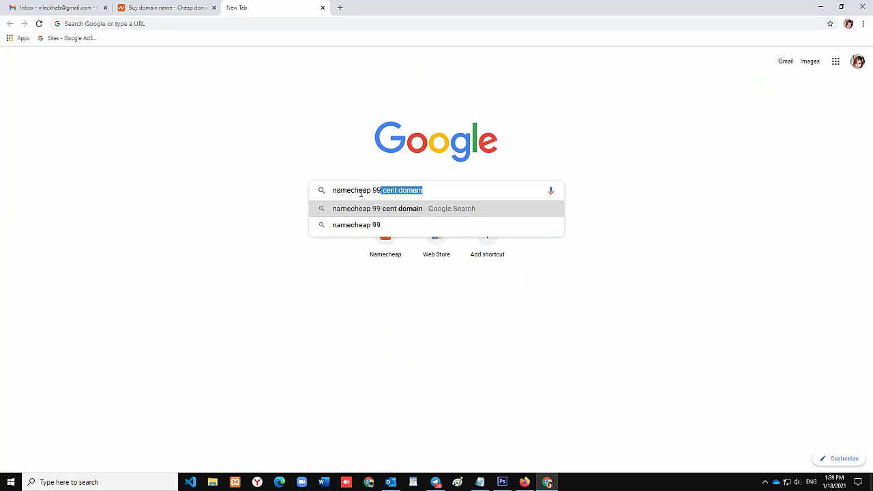
- Search Google for "namecheap 99 cent domain", open Namecheap's 99 Cent Domain Names promo page, and close the older Namecheap tab
key("Right")
key("Return")
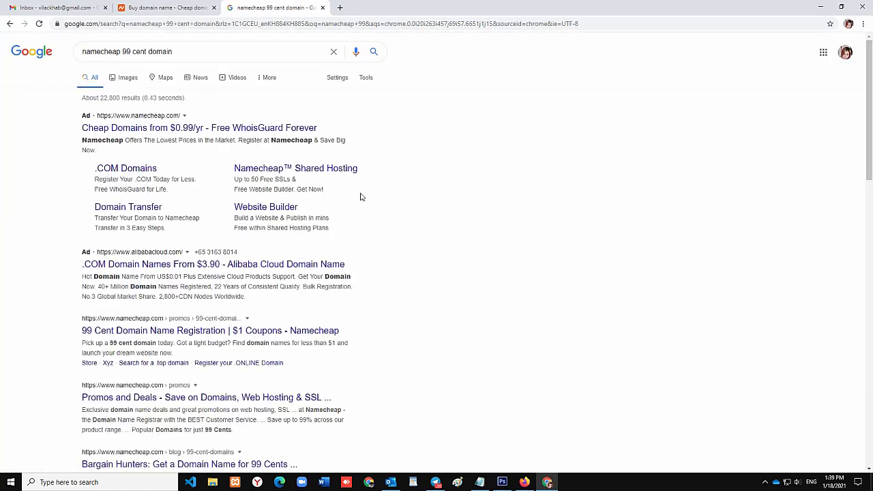
scroll(505, 276, "down", 2)
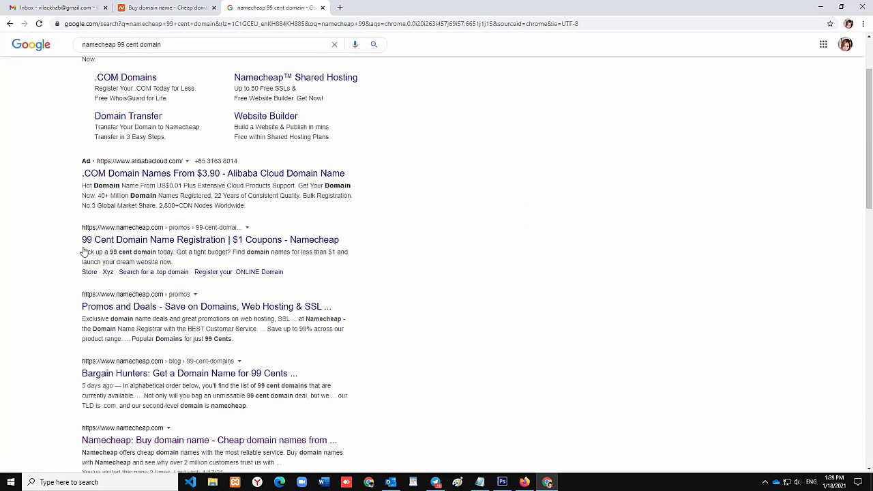
left_click(157, 241)
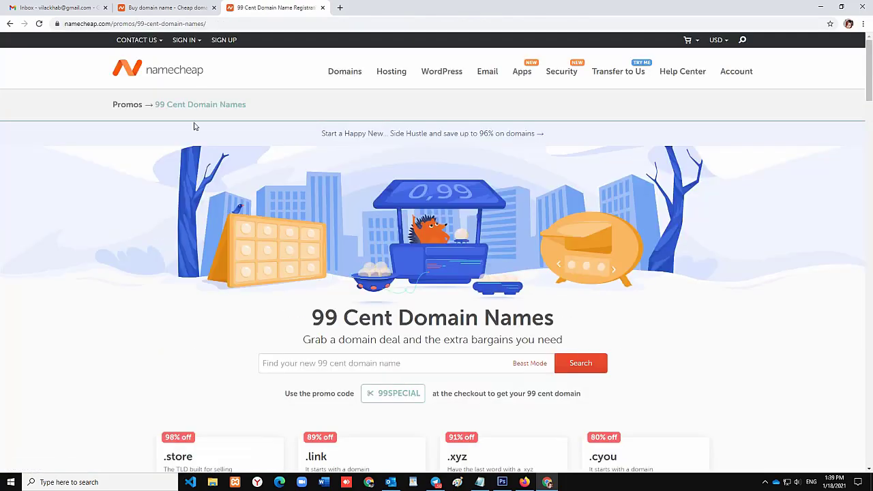
left_click(214, 7)
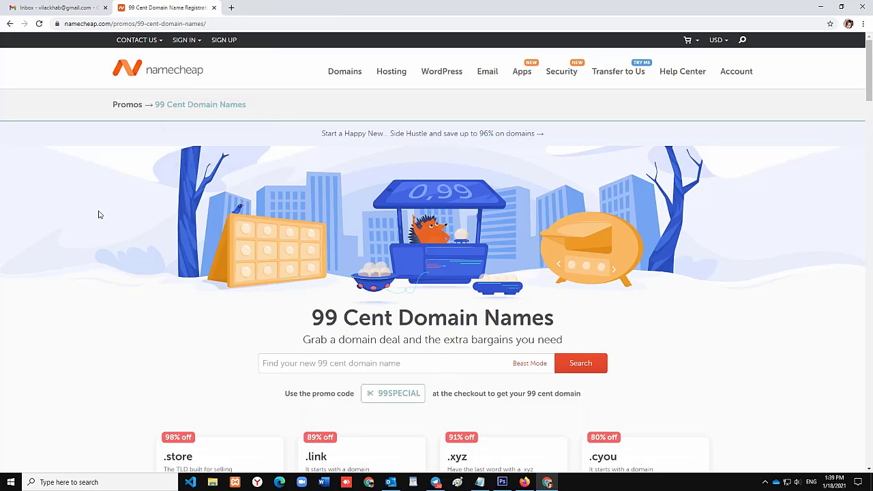
scroll(148, 253, "down", 2)
scroll(369, 387, "down", 8)
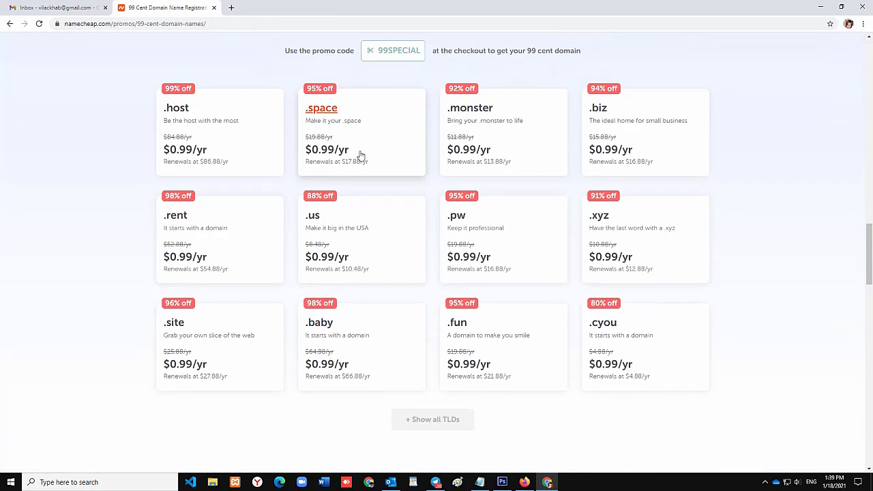
left_click_drag(359, 154, 303, 153)
left_click_drag(210, 154, 140, 150)
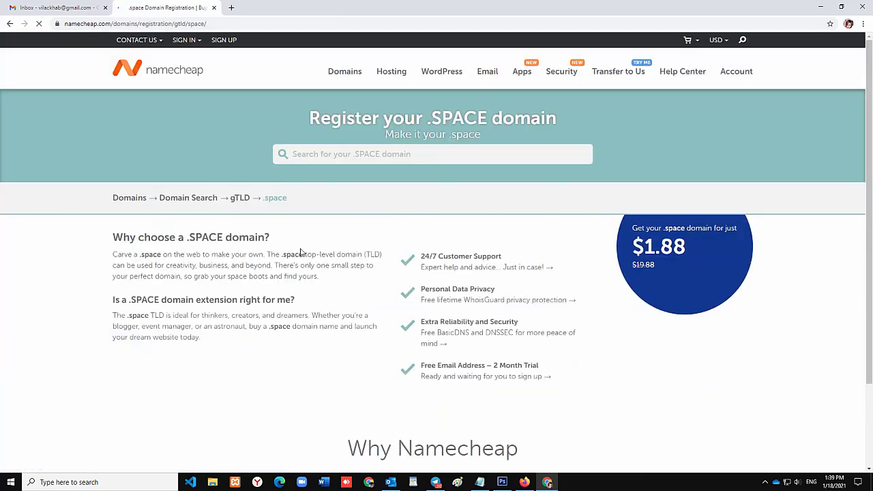
left_click(5, 24)
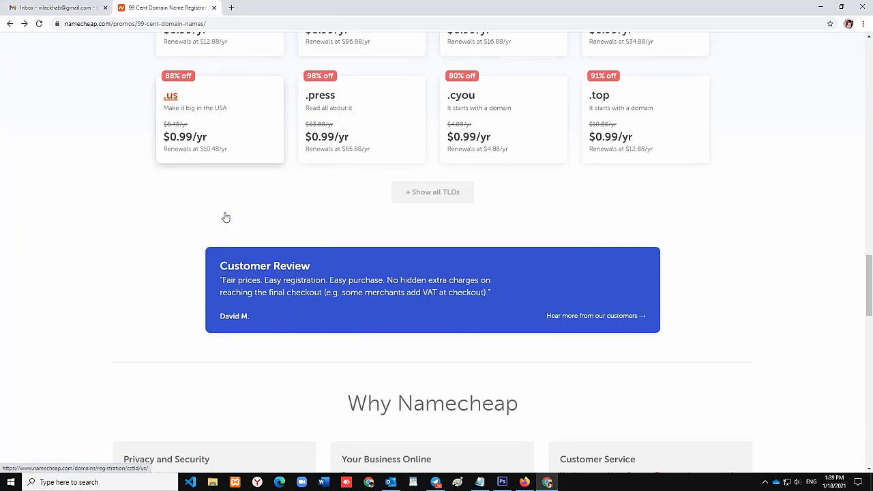
- Expand the 99 cent offers to show all TLDs and look through the available domain extensions
scroll(460, 276, "up", 2)
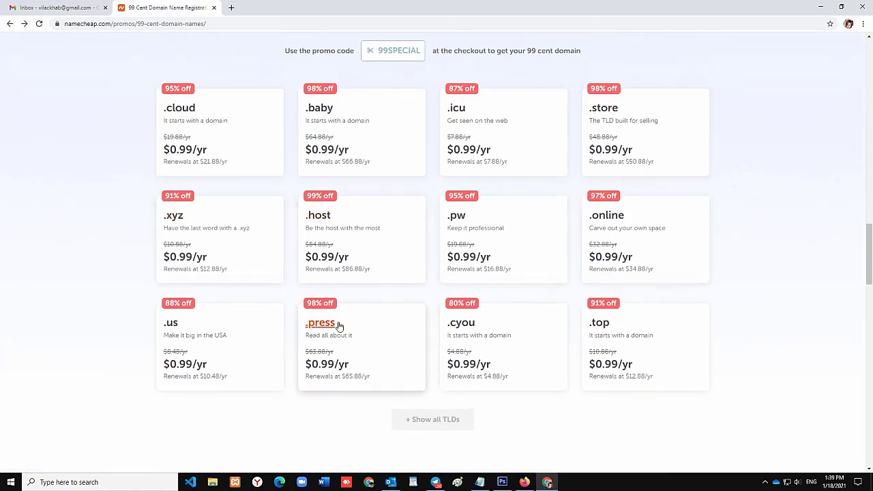
left_click(426, 427)
scroll(715, 427, "down", 2)
scroll(716, 427, "down", 2)
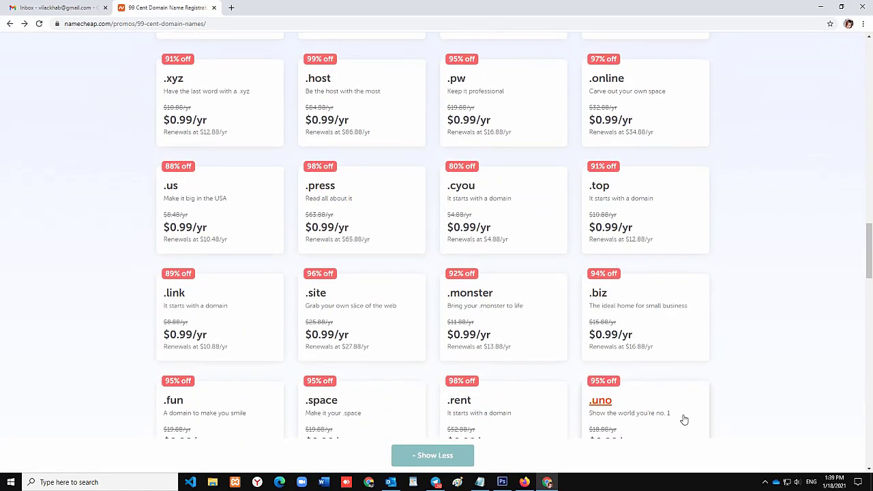
scroll(21, 268, "down", 2)
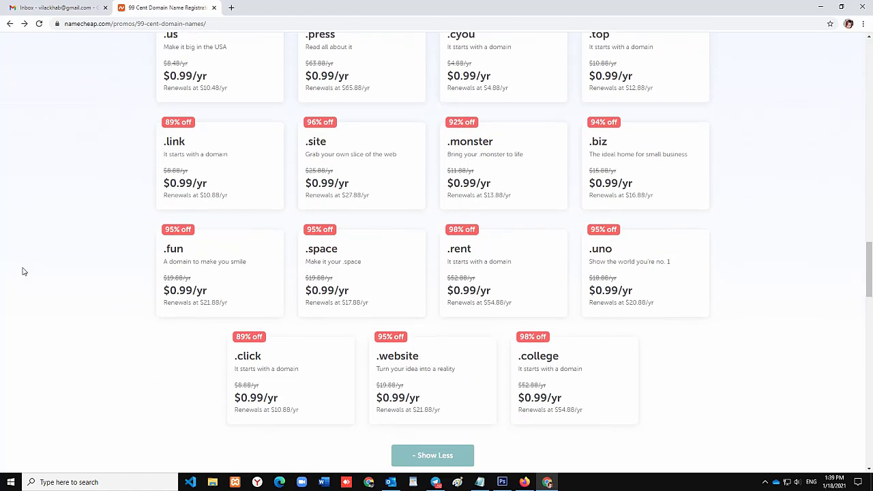
scroll(38, 273, "up", 2)
scroll(43, 276, "up", 4)
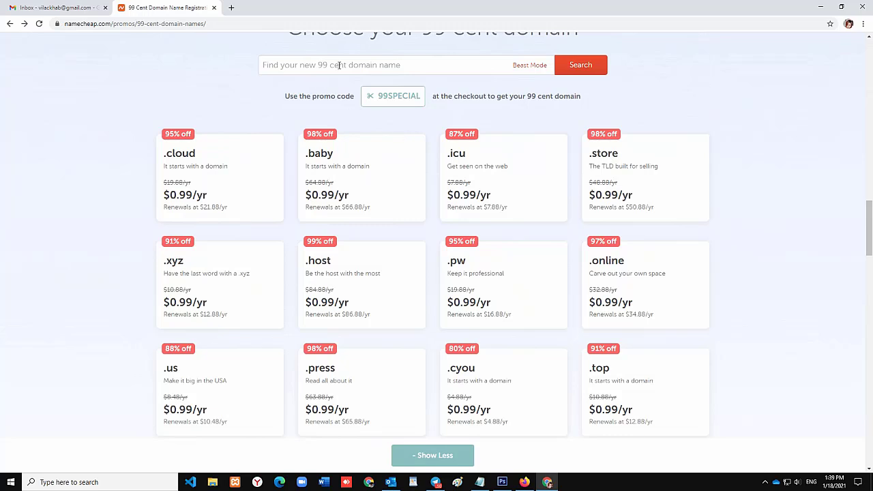
- Copy the promo code 99SPECIAL, switch to Notepad and paste it on the line below the e-mail address
left_click(384, 100)
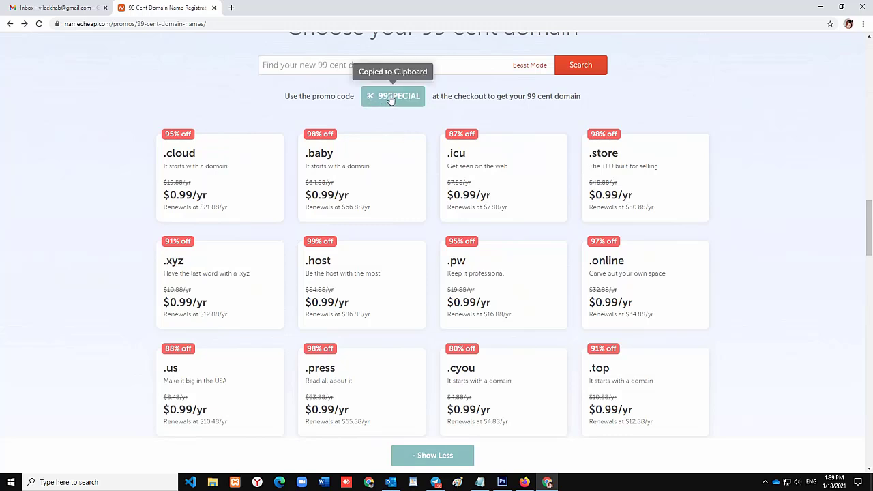
left_click(293, 67)
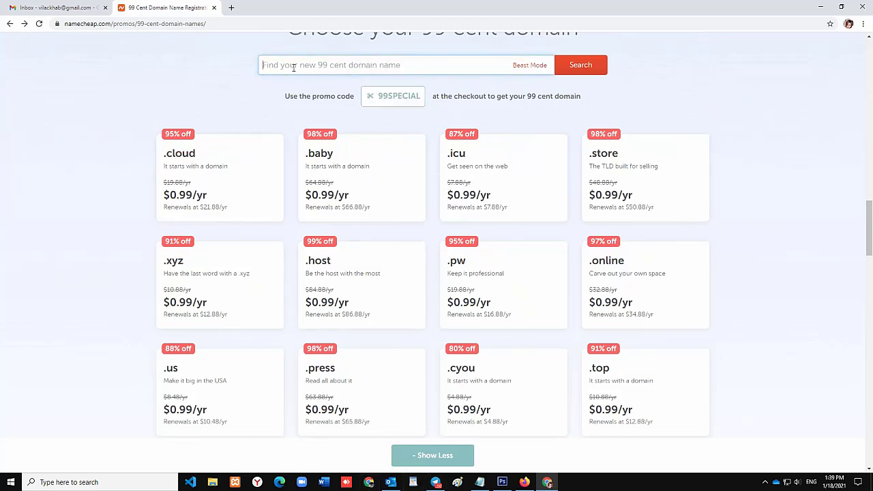
scroll(259, 133, "up", 5)
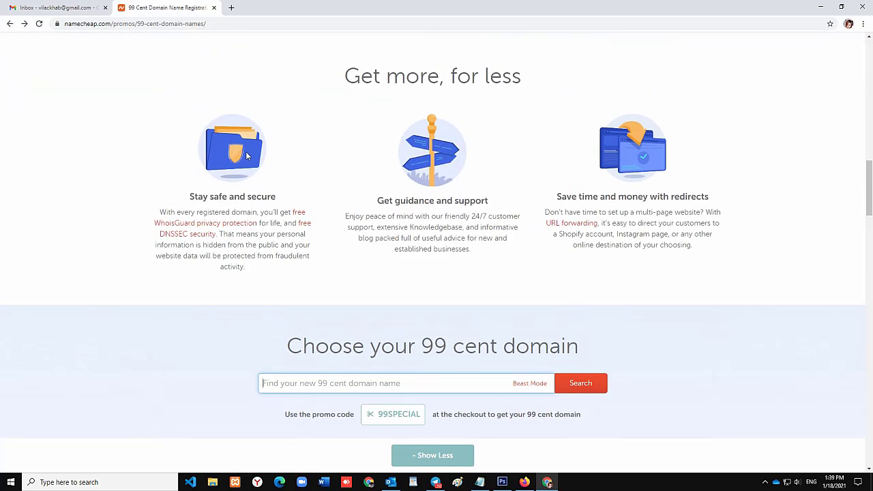
scroll(299, 249, "down", 2)
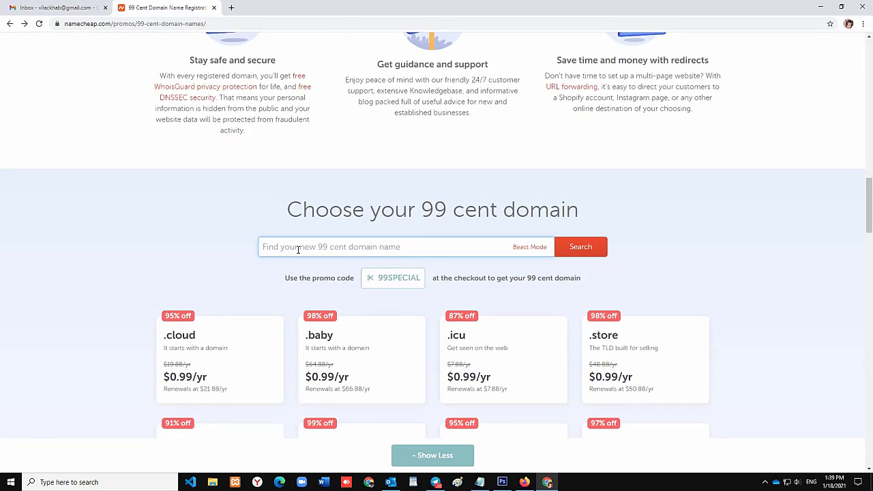
left_click(409, 279)
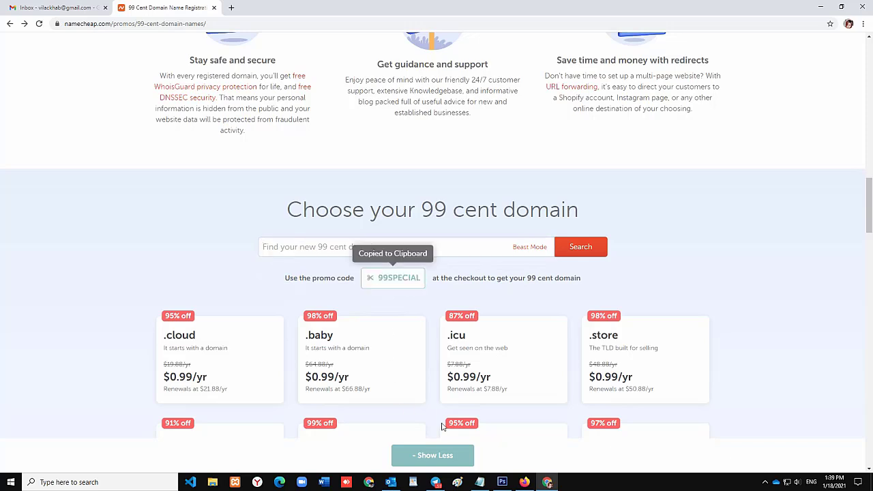
left_click(480, 482)
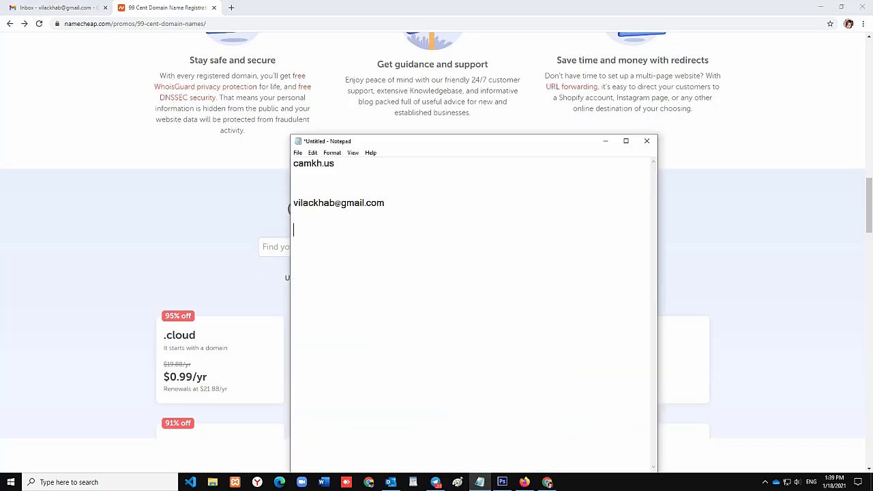
right_click(404, 267)
left_click(423, 306)
left_click(7, 224)
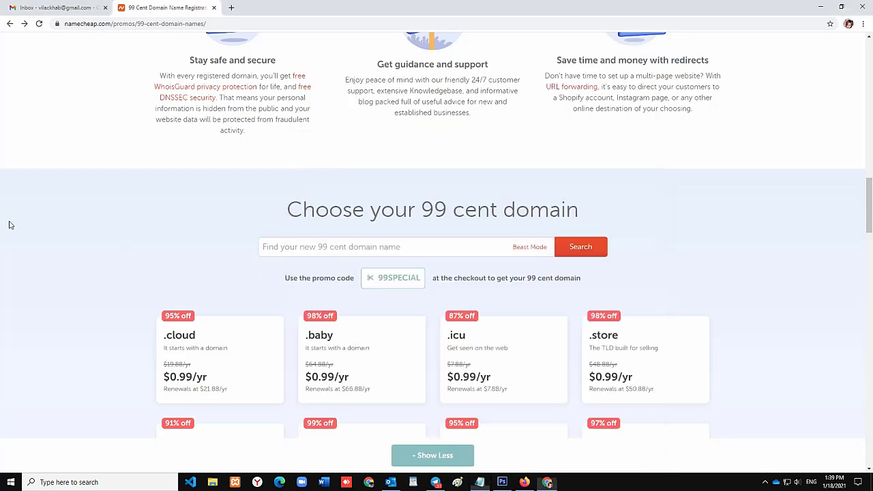
- Search the 99 cent domain names for camkh.us
left_click(325, 250)
type("ca")
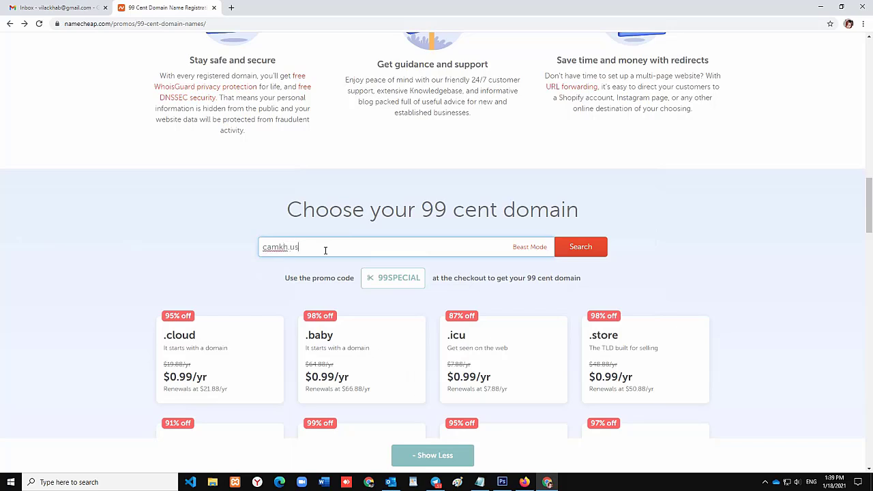
type("mkh.us")
left_click(567, 247)
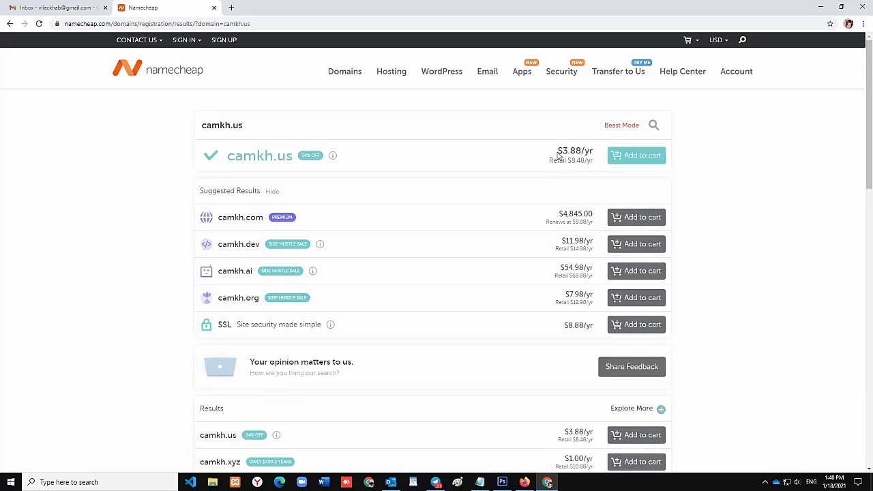
- Add the domain camkh.us to the cart and proceed to checkout
left_click_drag(558, 151, 594, 163)
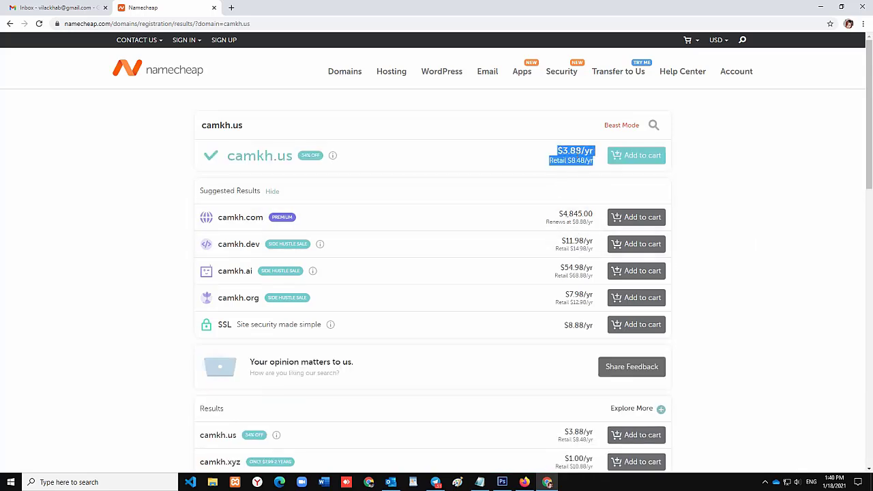
left_click(739, 208)
left_click(634, 158)
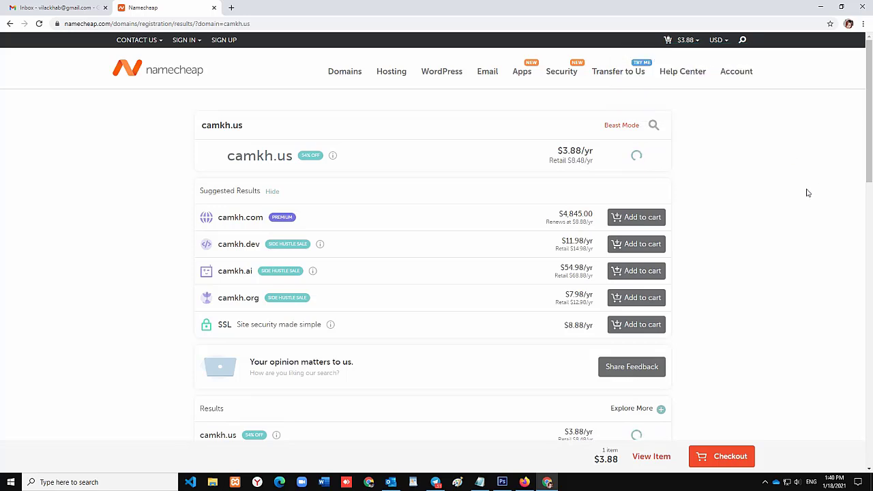
left_click(722, 461)
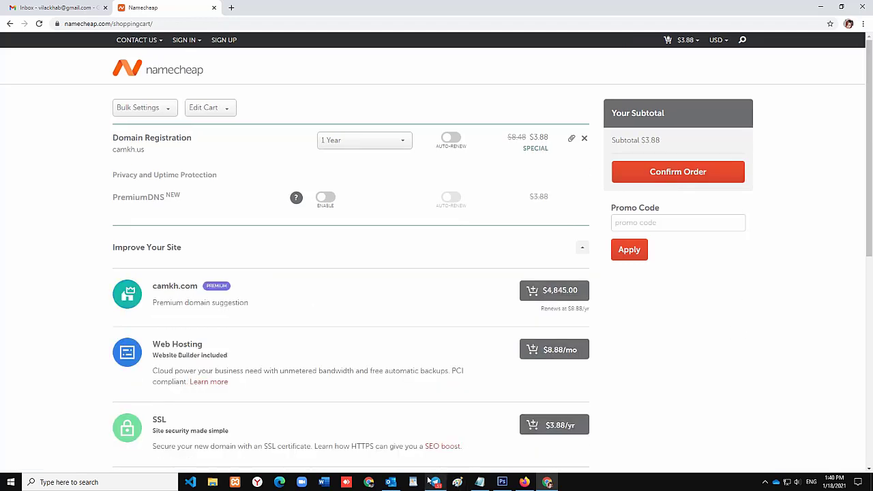
- Switch to Notepad, copy the promo code 99SPECIAL from the note and minimize the note
left_click(480, 483)
left_click_drag(361, 228, 343, 230)
right_click(297, 231)
left_click(297, 230)
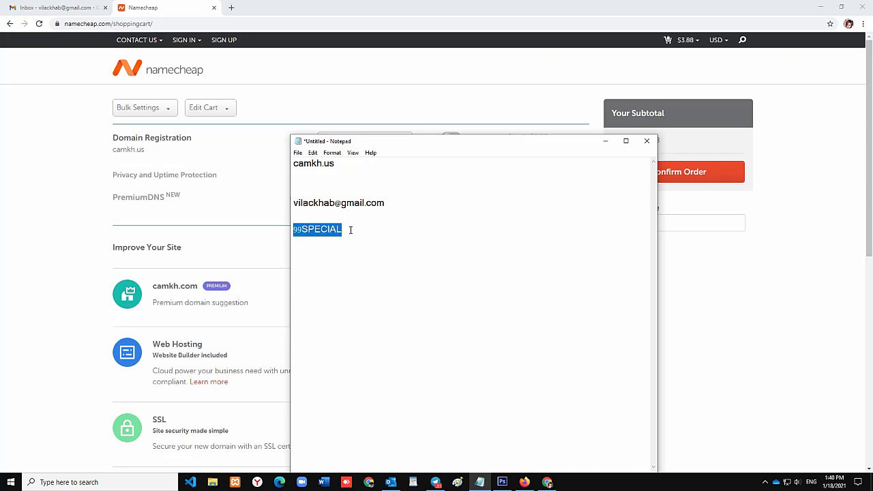
right_click(342, 232)
left_click(357, 262)
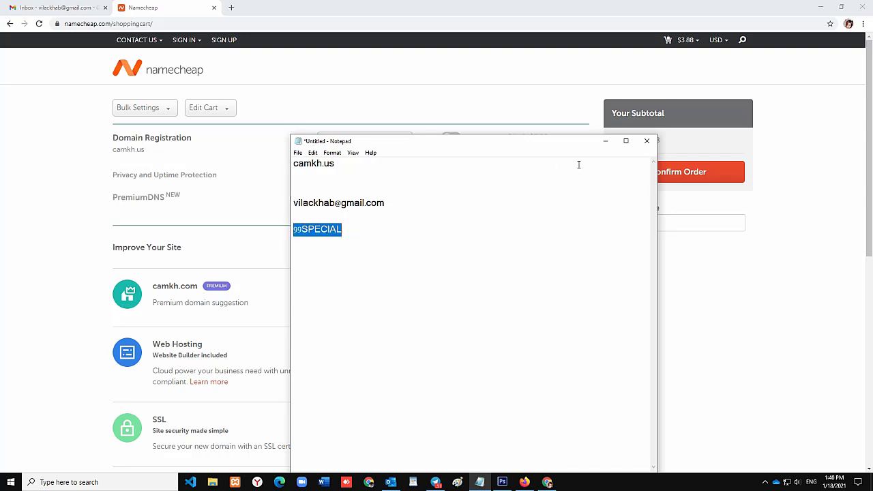
left_click(605, 141)
- Try to apply the copied promo code 99SPECIAL to the cart
left_click(639, 226)
right_click(639, 225)
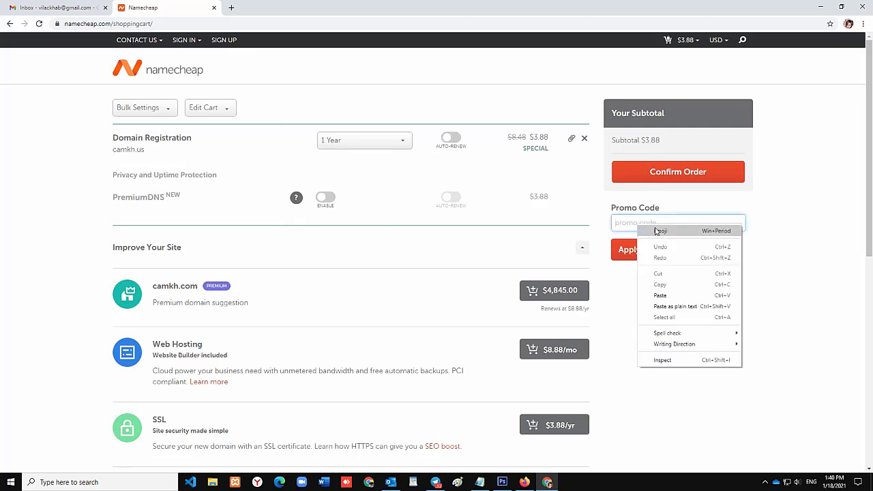
left_click(659, 295)
left_click(630, 253)
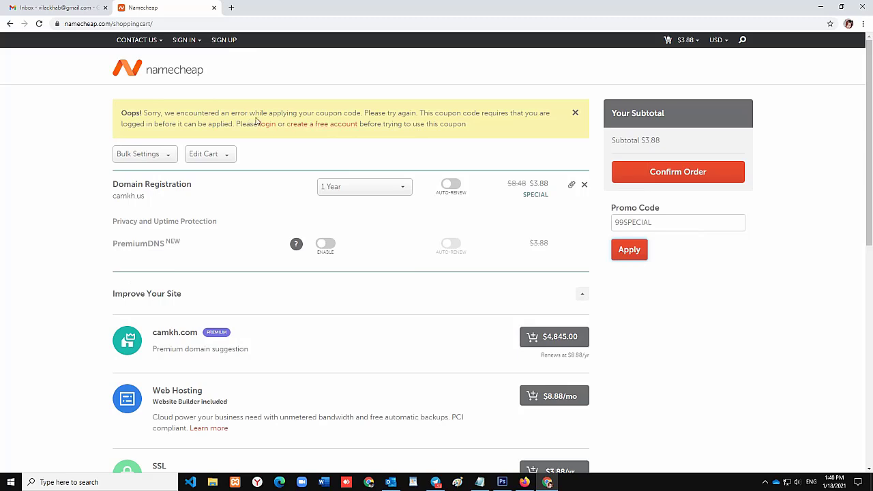
- Read the coupon notice and open its link for creating a free account
left_click_drag(268, 114, 357, 114)
left_click(399, 128)
left_click(316, 128)
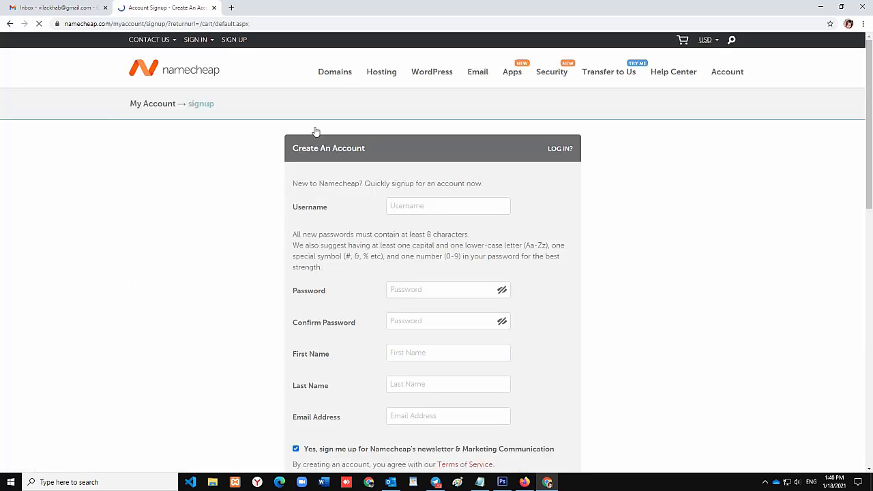
- Enter camkh22 as the username and fill in the account password and its confirmation
left_click(416, 206)
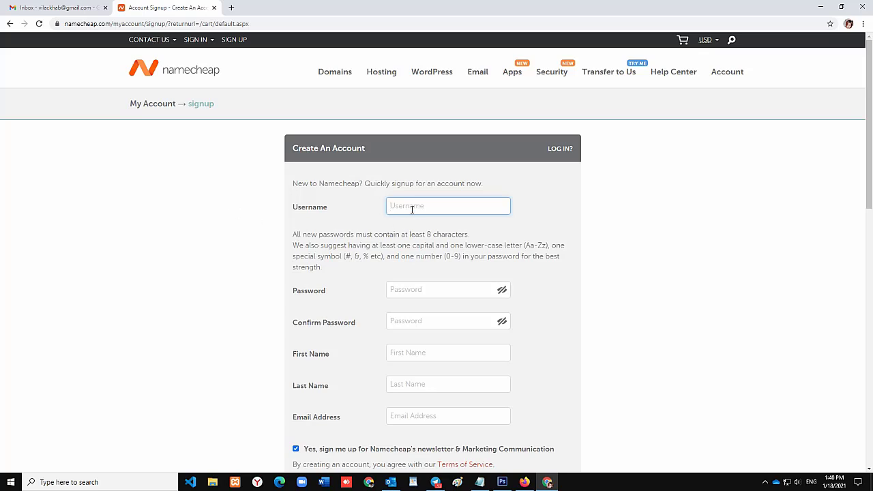
type("camkh22")
left_click(414, 290)
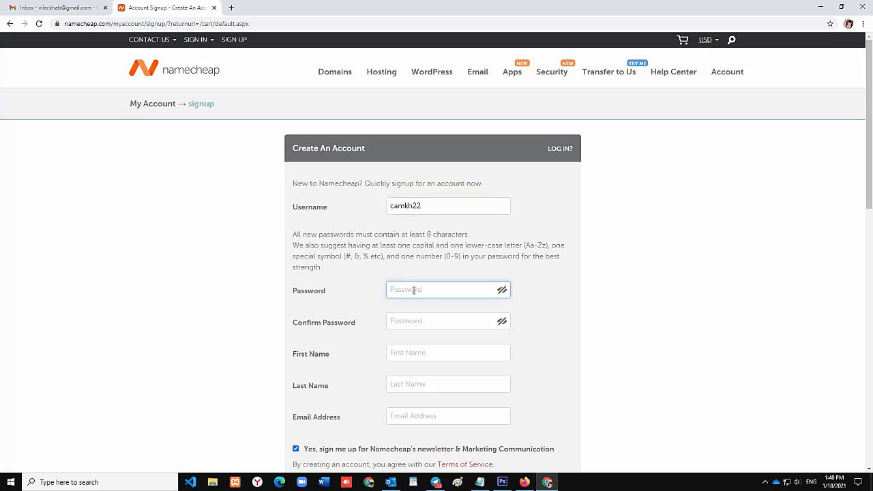
type("••")
left_click(412, 320)
type("•")
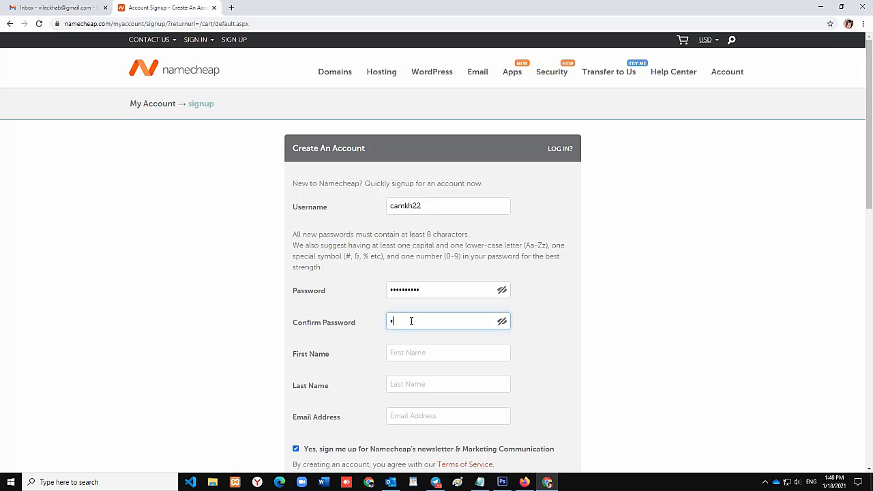
type("•")
- Fill in the account holder's first name and last name from the saved suggestions
left_click(416, 355)
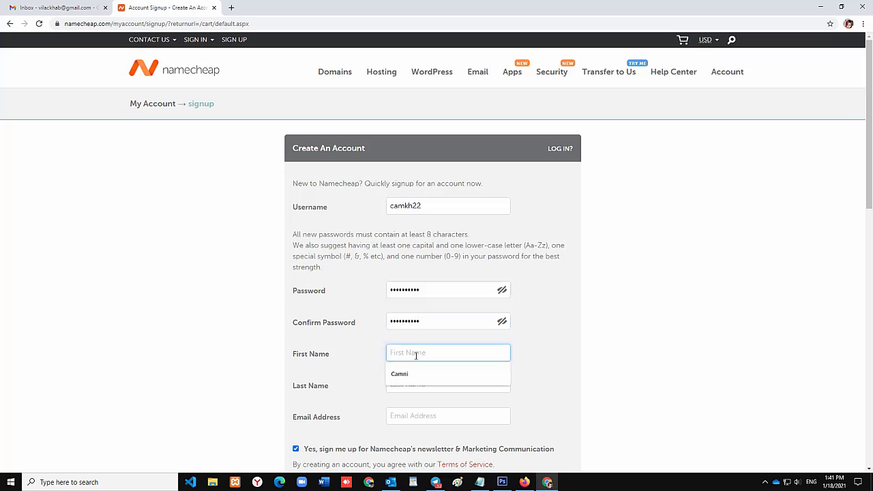
left_click(401, 373)
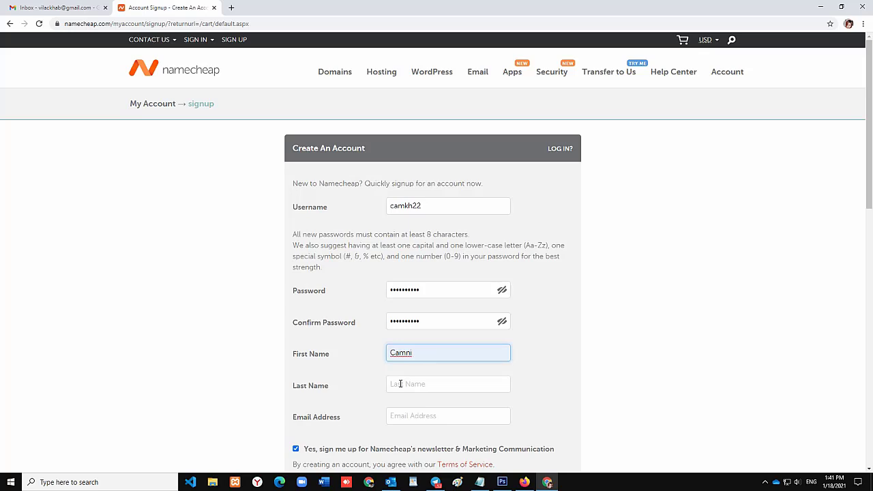
left_click(400, 384)
left_click(396, 412)
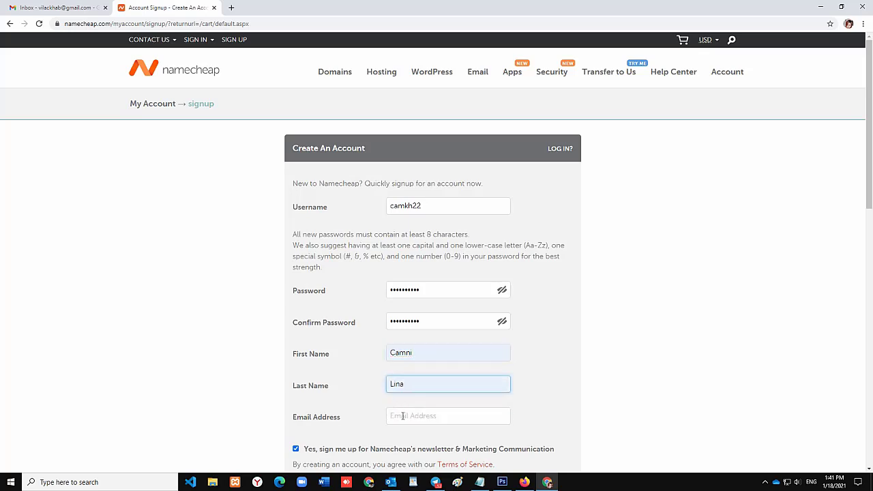
- Switch to the Gmail inbox and copy the signed-in account's e-mail address from its account details
left_click(402, 416)
left_click(225, 351)
left_click(55, 8)
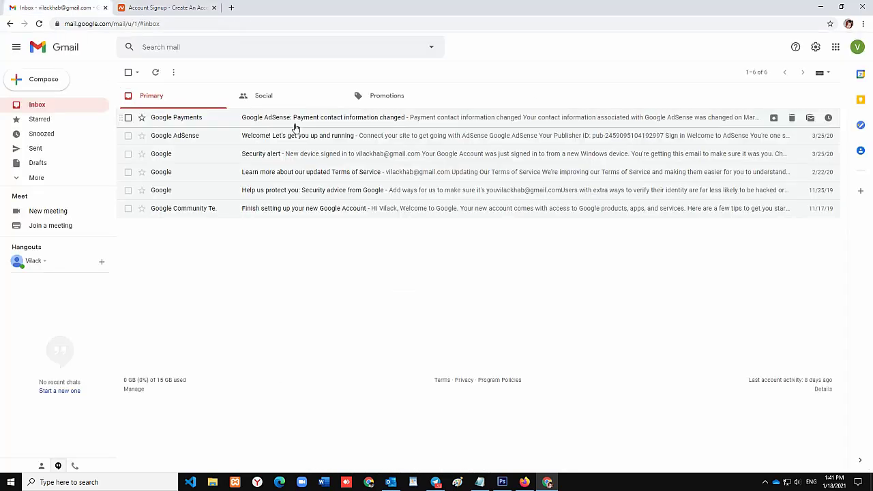
left_click(857, 48)
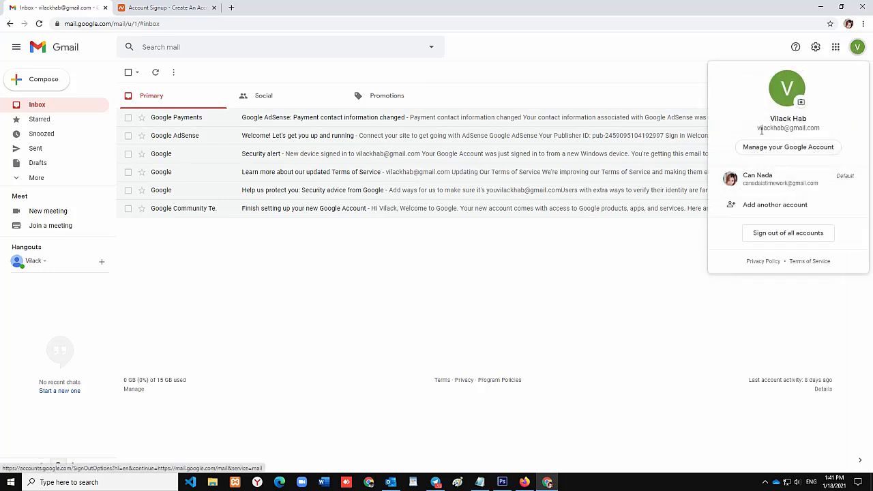
left_click_drag(758, 128, 821, 129)
right_click(818, 129)
left_click(730, 134)
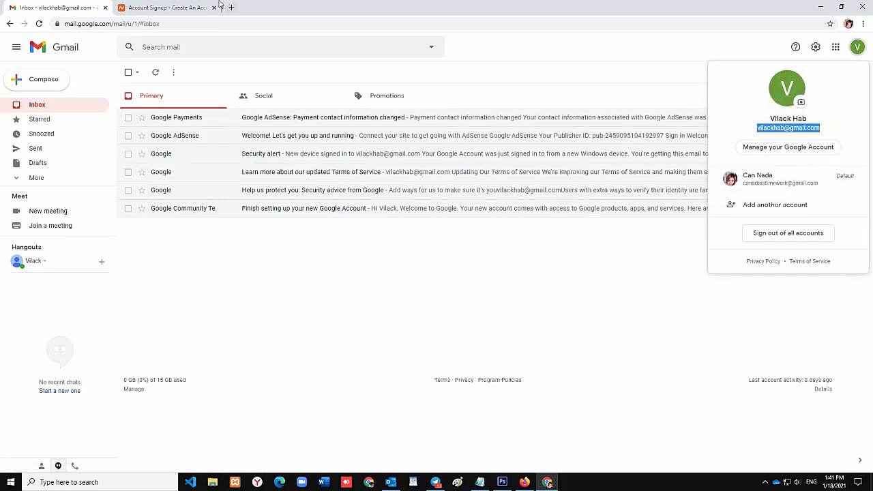
- Paste the copied e-mail address into the Namecheap signup form and create the account
left_click(220, 5)
left_click(412, 418)
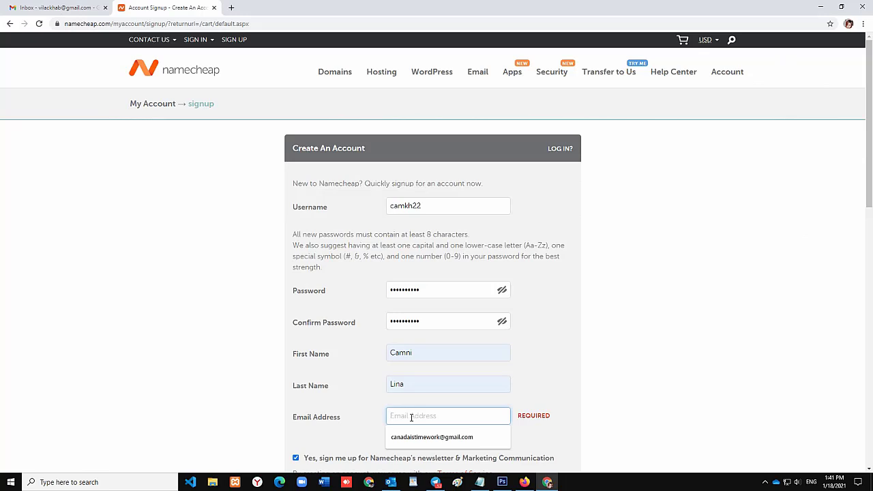
key("ctrl+v")
scroll(215, 380, "down", 2)
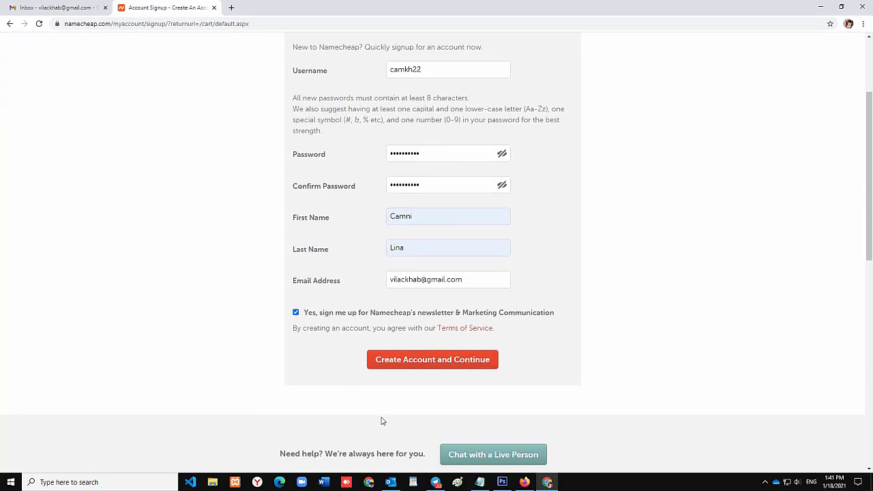
left_click(421, 366)
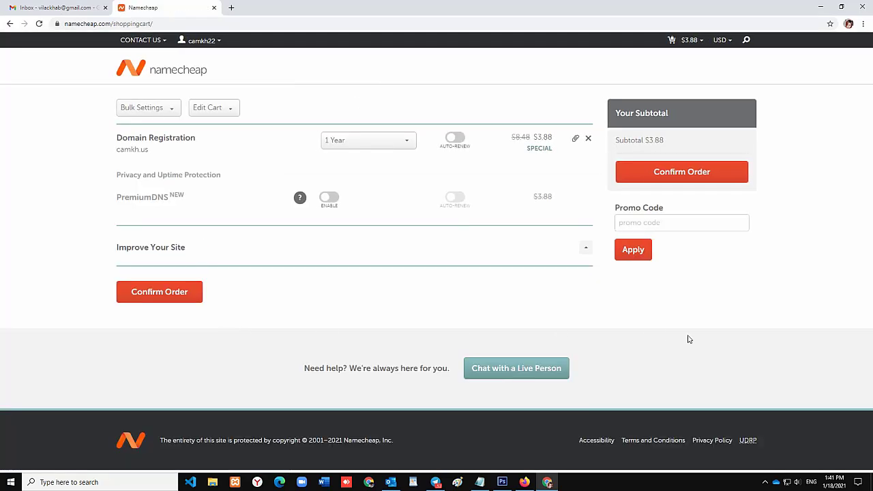
- Check the domain's price in the cart and copy the promo code 99SPECIAL from the Notepad notes
left_click_drag(535, 137, 552, 137)
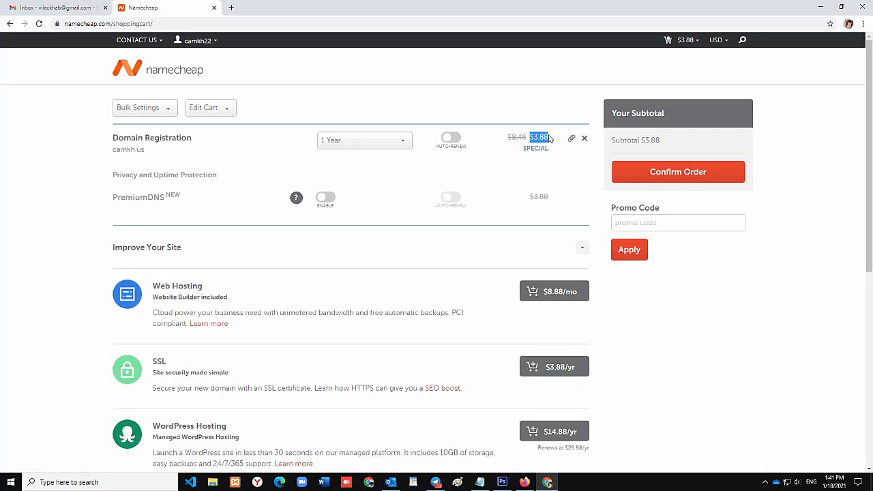
left_click(41, 216)
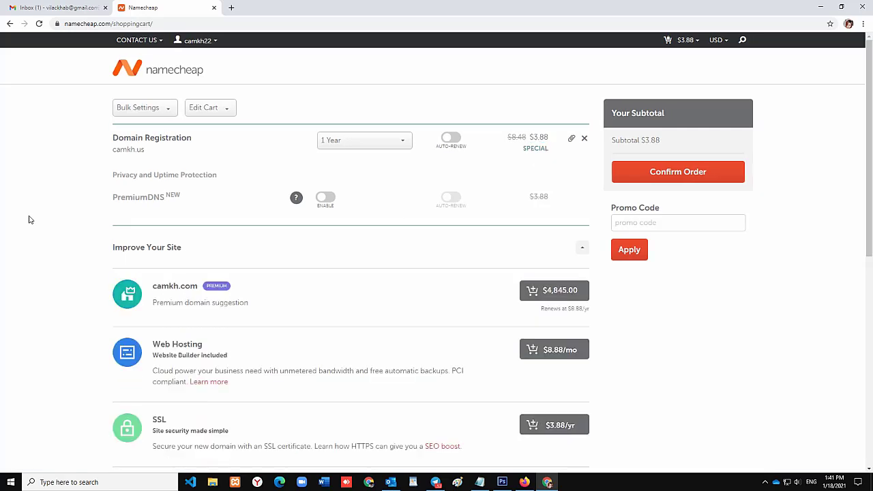
left_click(479, 482)
left_click(349, 230)
left_click_drag(349, 230, 294, 230)
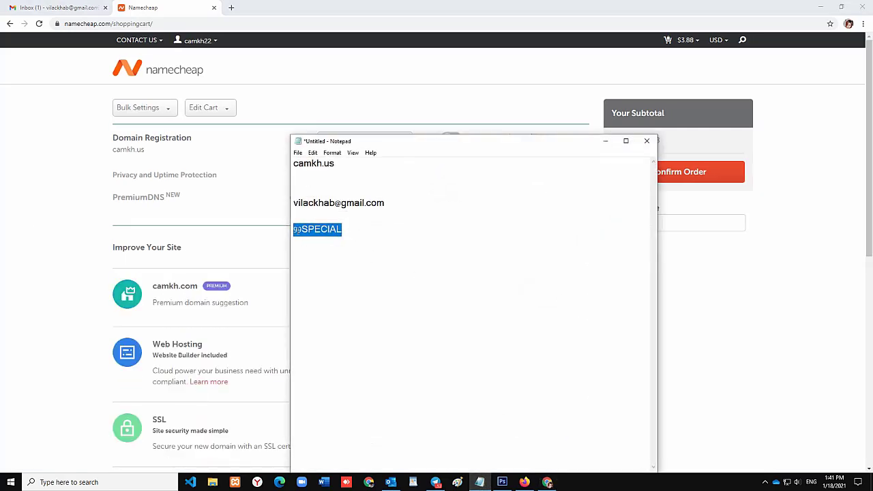
right_click(308, 229)
left_click(334, 258)
left_click(605, 141)
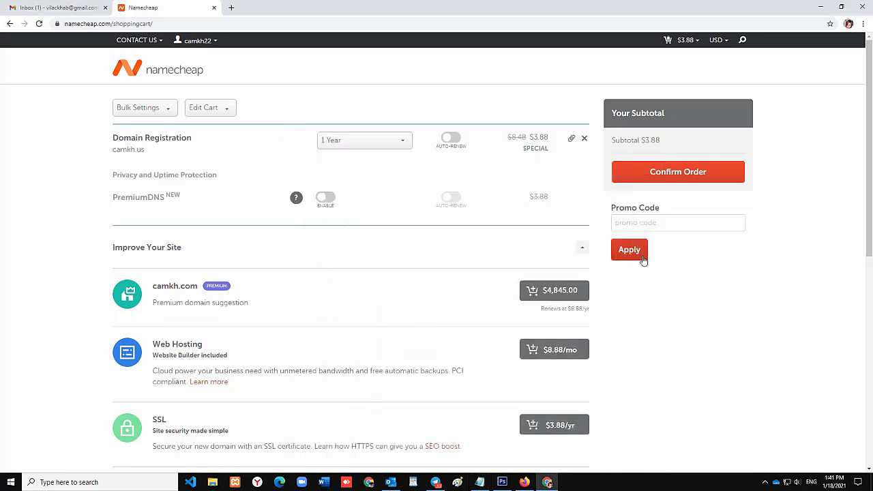
- Paste 99SPECIAL as the cart's promo code and apply it
left_click(657, 224)
right_click(657, 225)
left_click(683, 298)
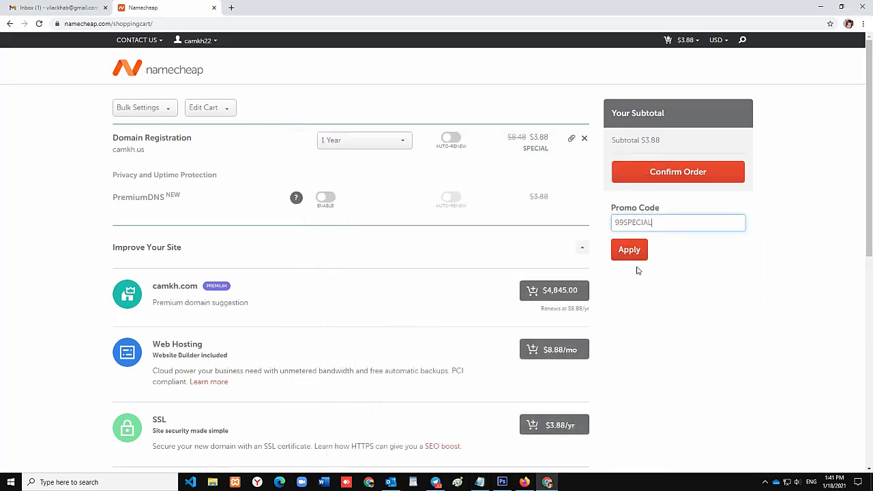
left_click(631, 252)
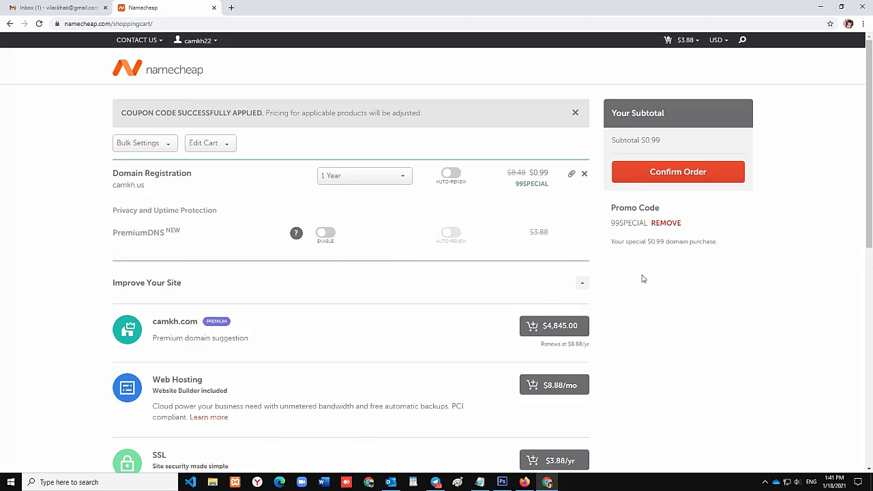
- Check the cart subtotal and coupon notice, and confirm the order for camkh.us
left_click_drag(644, 141, 598, 141)
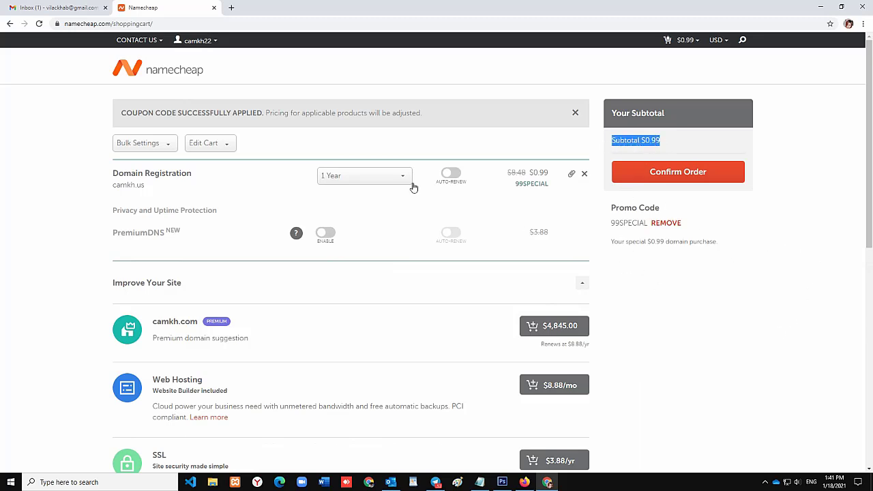
left_click(121, 115)
left_click_drag(122, 115, 437, 117)
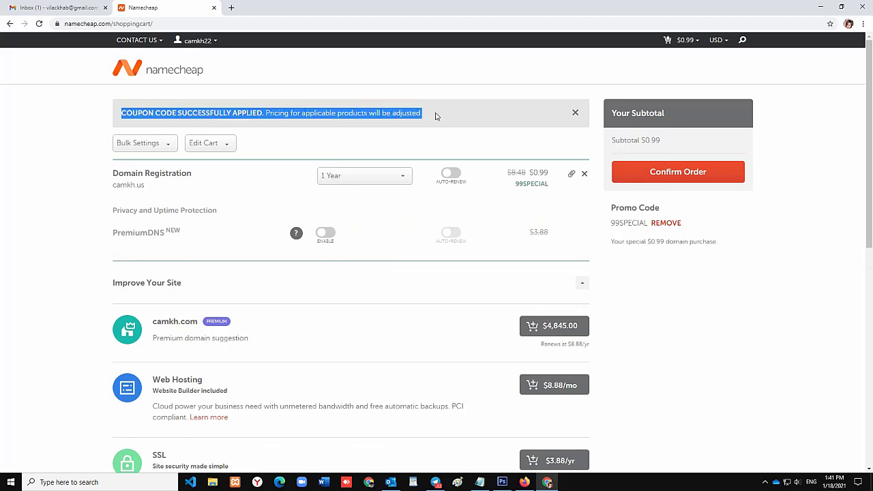
left_click(10, 151)
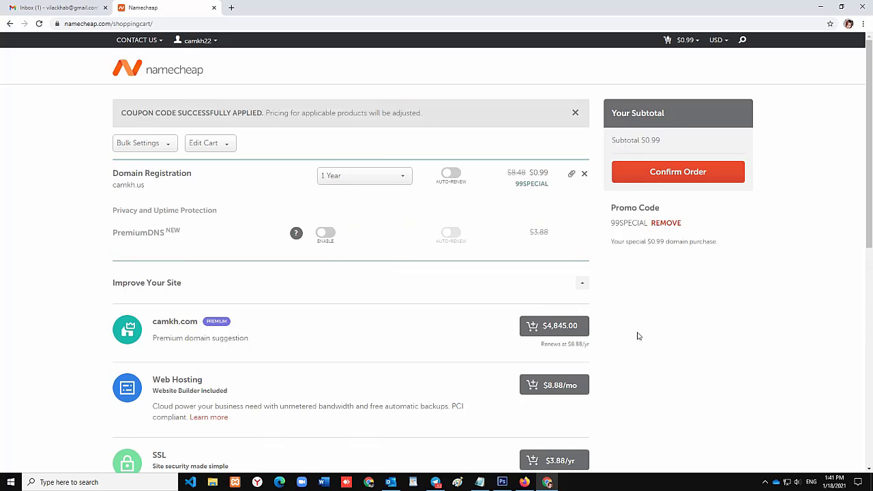
mouse_move(153, 192)
left_mouse_down()
mouse_move(73, 191)
mouse_move(144, 186)
left_mouse_up()
left_click(73, 190)
left_click(104, 189)
left_click(677, 176)
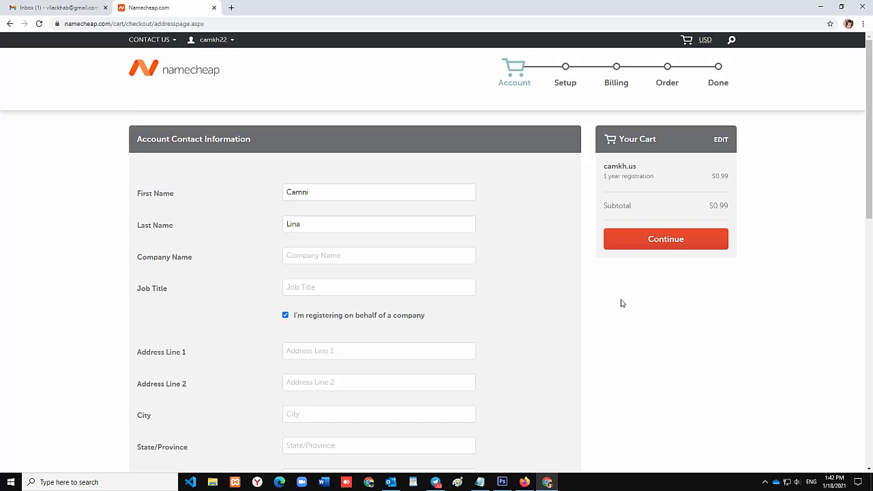
- Fill in address line 1 of the account contact information from the saved suggestion and correct its street number
scroll(584, 299, "down", 1)
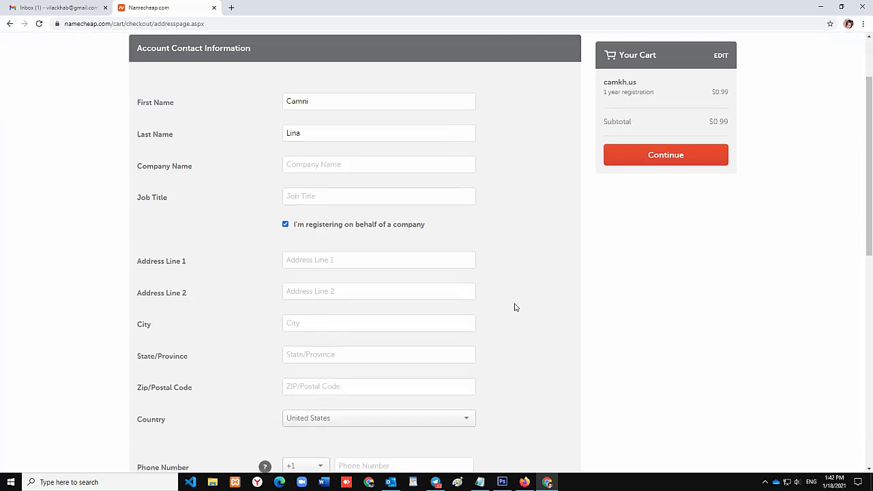
left_click(336, 264)
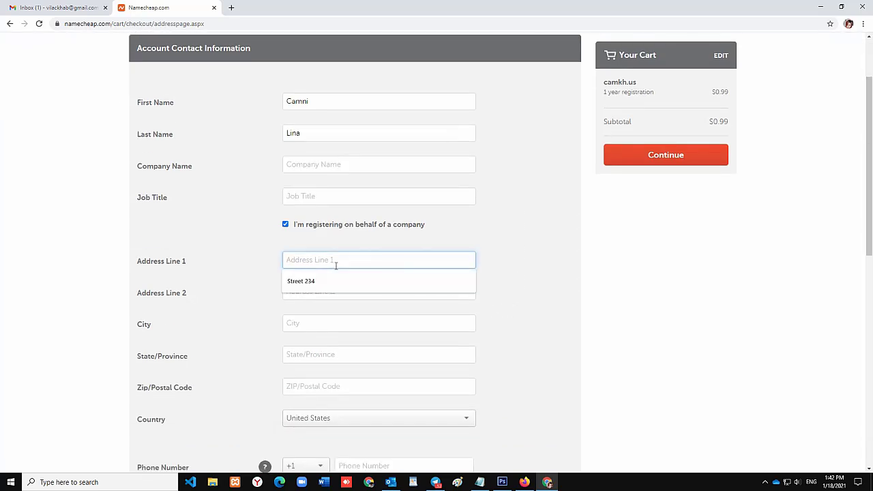
left_click(330, 281)
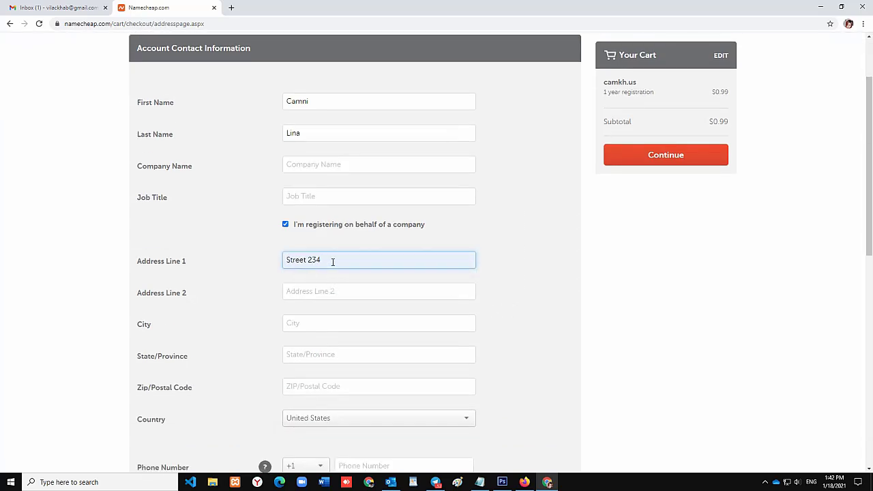
key("BackSpace")
type("5")
- Fill in the contact's city, state/province and postal code from the saved suggestions, leaving address line 2 empty
left_click(336, 291)
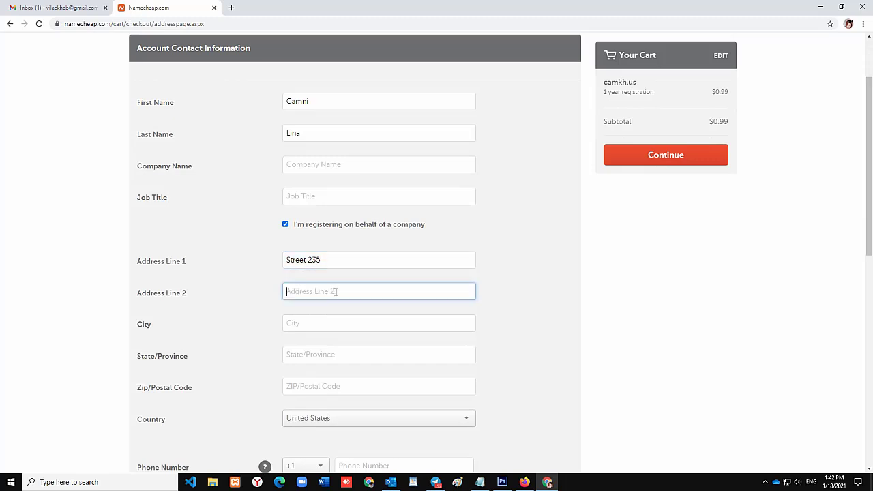
left_click(327, 322)
left_click(322, 344)
left_click(321, 357)
left_click(318, 375)
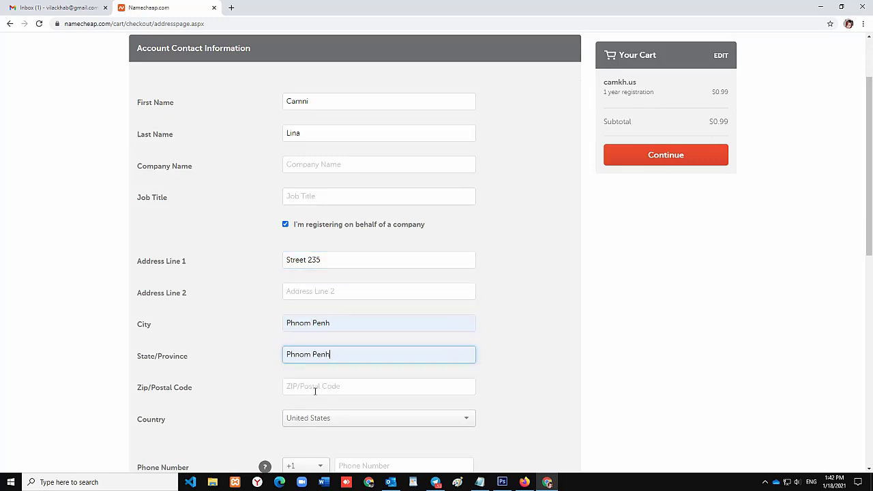
left_click(314, 388)
left_click(315, 408)
- Set the contact's country to Cambodia
scroll(341, 321, "down", 1)
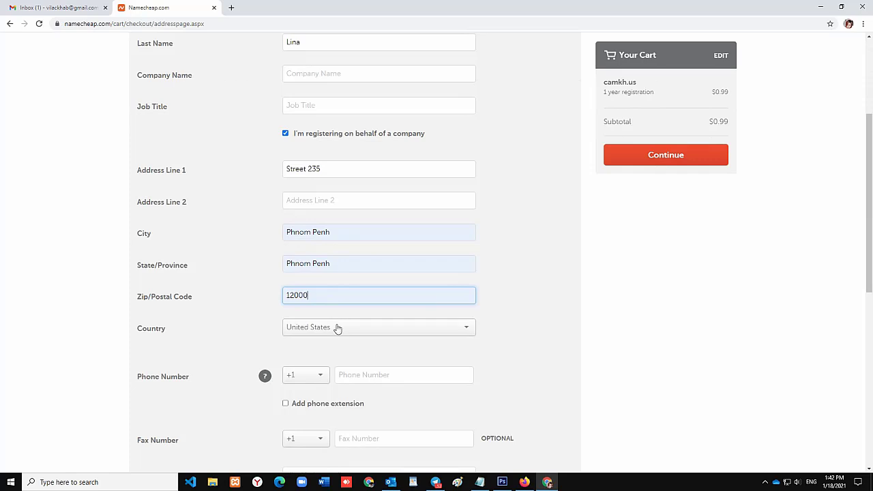
left_click(339, 328)
key("c")
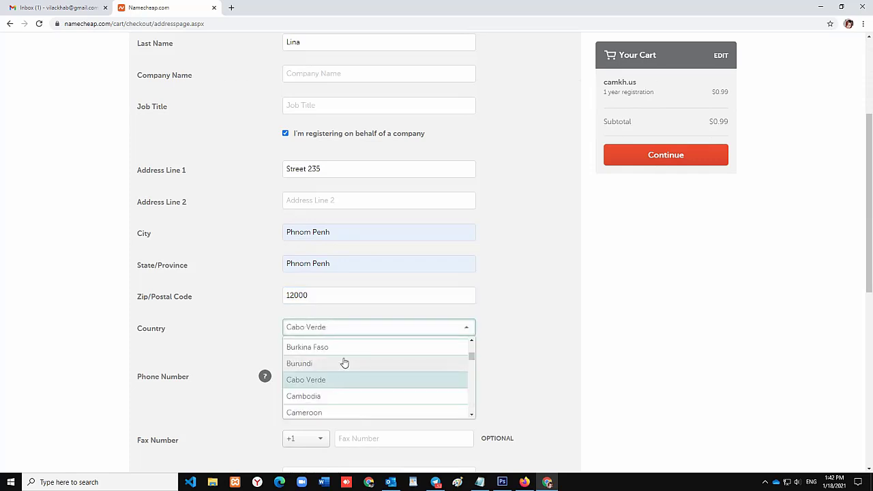
left_click(321, 397)
- Enter the contact's phone number with the +855 country code and continue to the setup stage of checkout
scroll(492, 310, "down", 2)
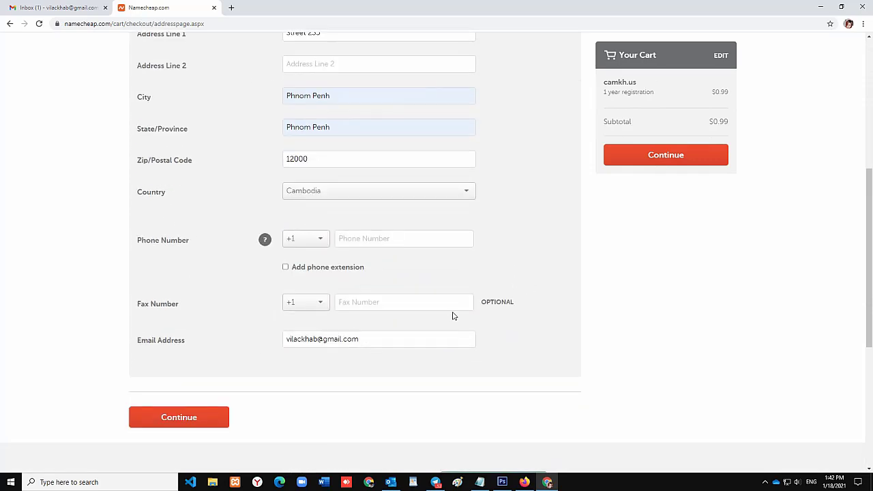
left_click(324, 239)
left_click_drag(331, 260, 332, 316)
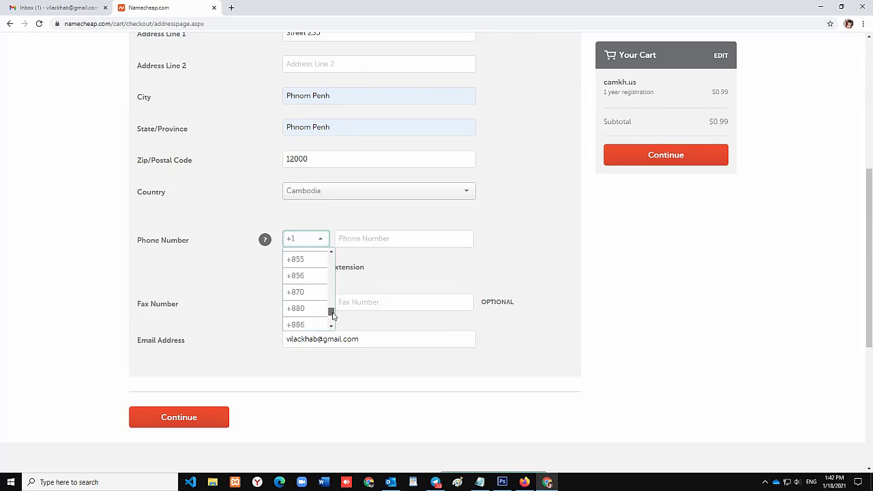
left_click(310, 261)
left_click(357, 240)
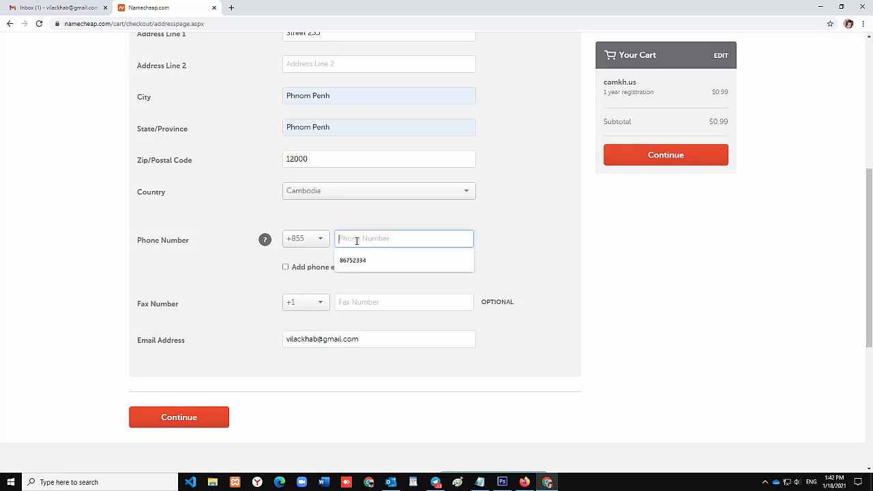
left_click(362, 259)
left_click_drag(360, 240, 366, 240)
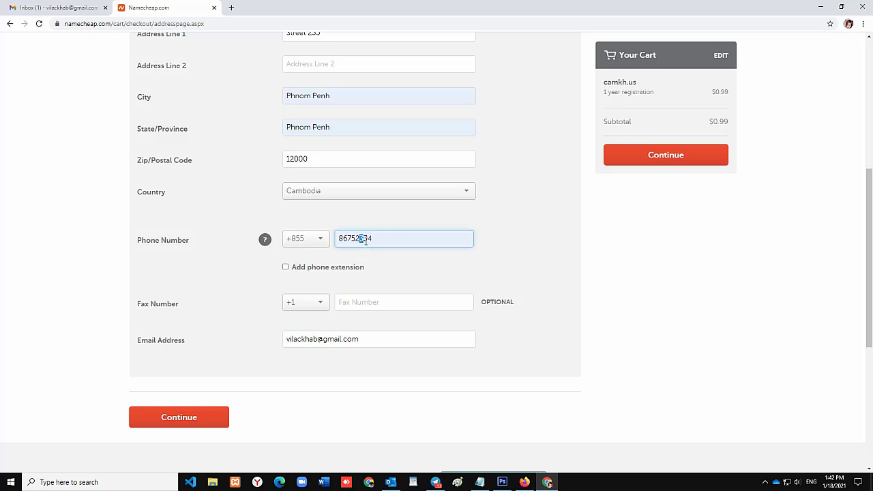
type("5")
left_click(384, 263)
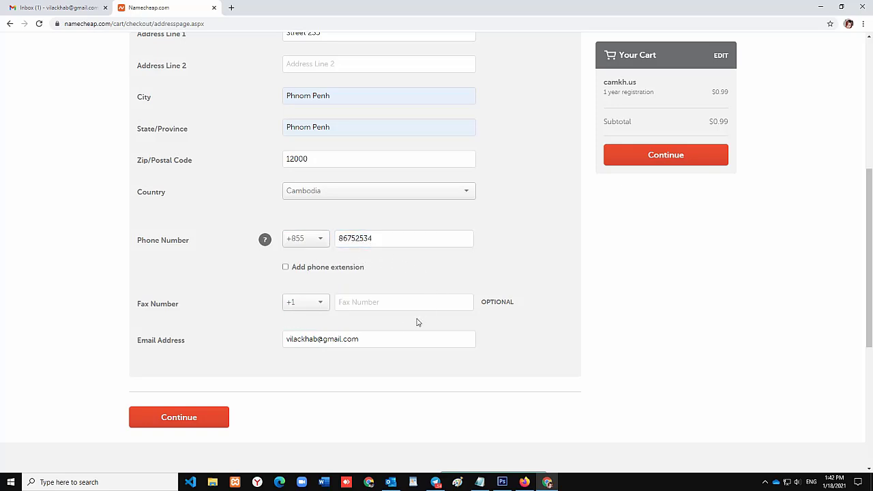
left_click(195, 416)
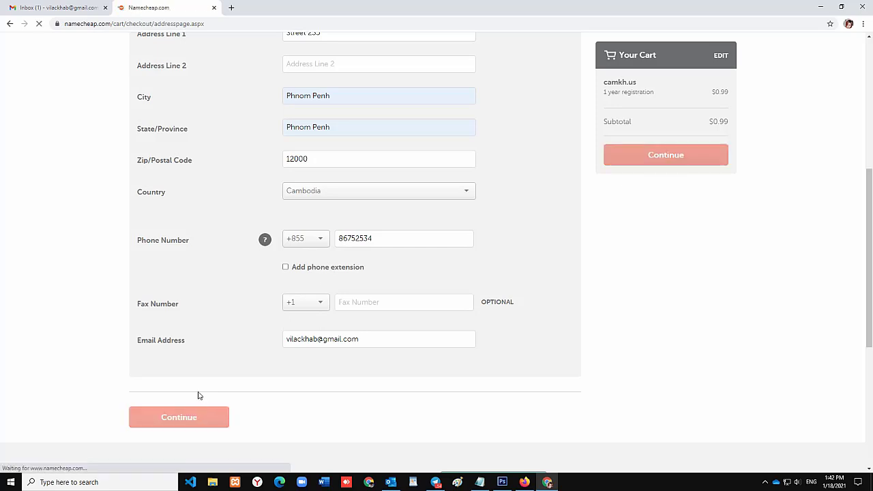
- Review the Whois contacts, the registrant contact options and the .US extended attributes for the domain
scroll(86, 118, "up", 1)
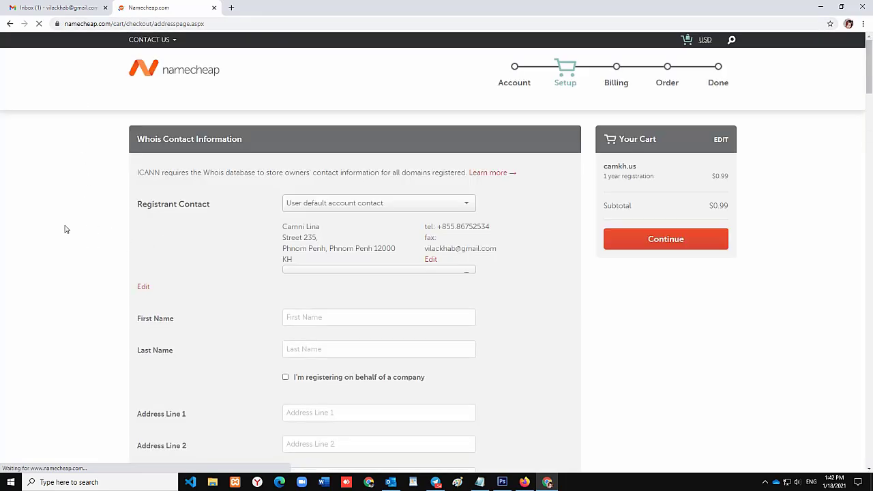
scroll(68, 234, "down", 5)
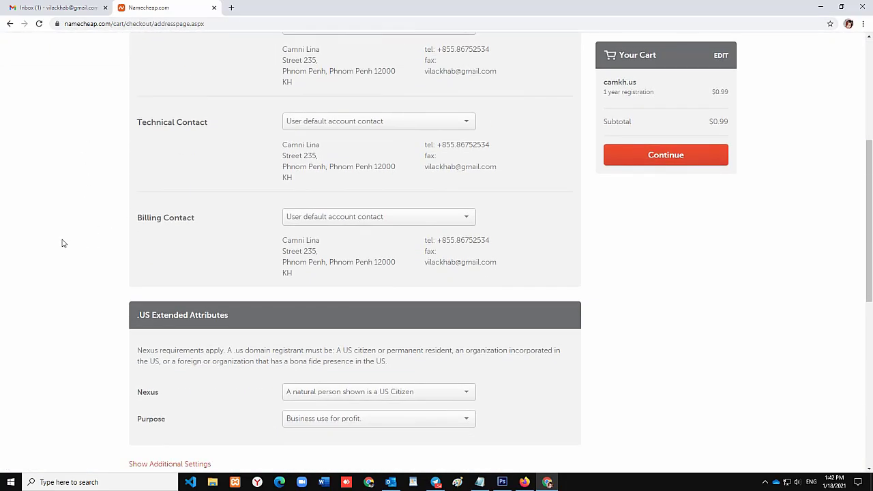
scroll(68, 252, "down", 3)
scroll(273, 249, "up", 7)
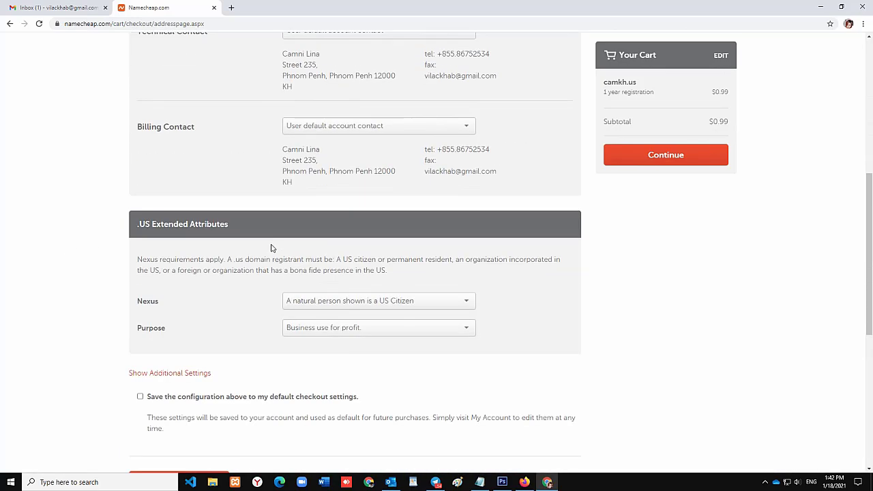
scroll(352, 116, "up", 1)
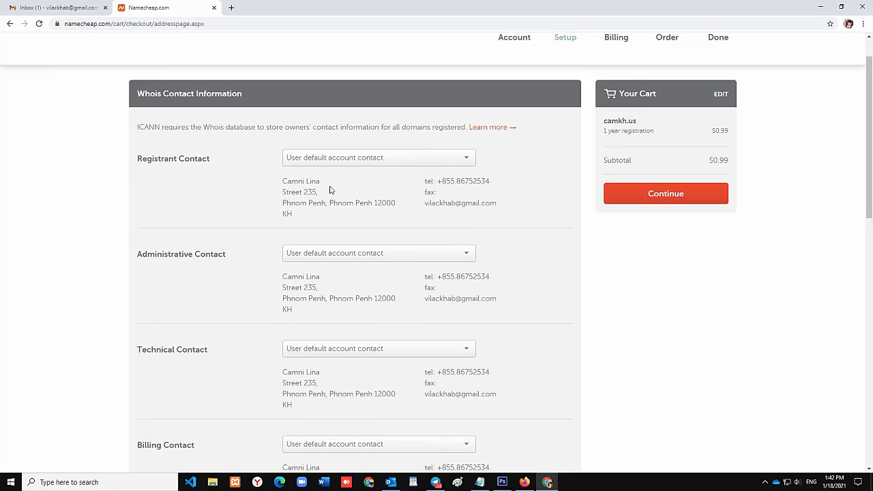
left_click(396, 160)
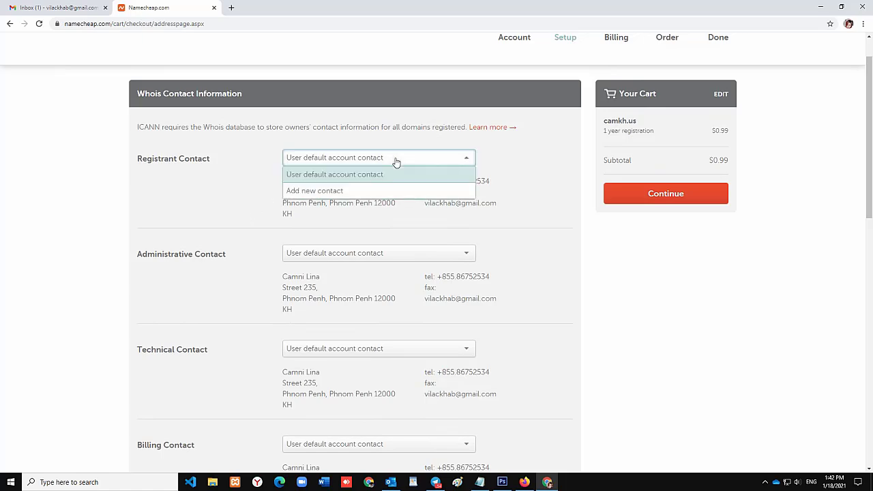
left_click(396, 160)
scroll(338, 258, "down", 2)
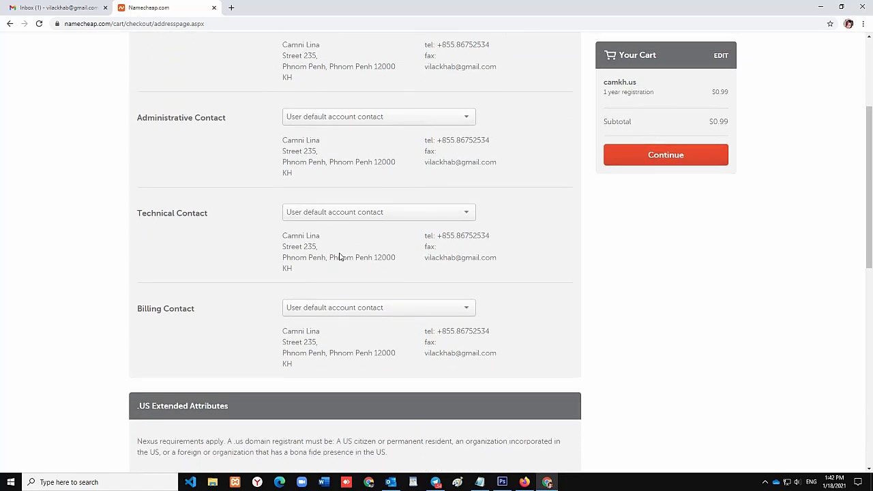
- Save the domain contact configuration to the default checkout settings and continue to the billing stage
scroll(340, 256, "down", 3)
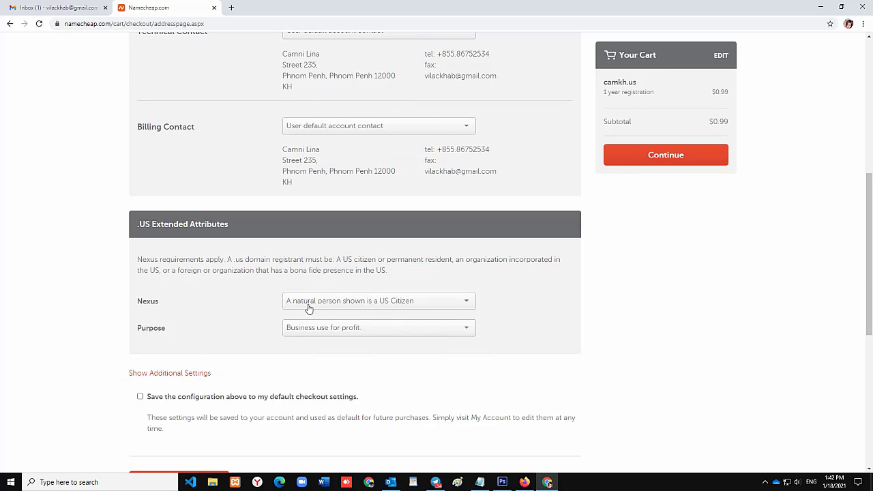
scroll(261, 317, "down", 2)
left_click(142, 263)
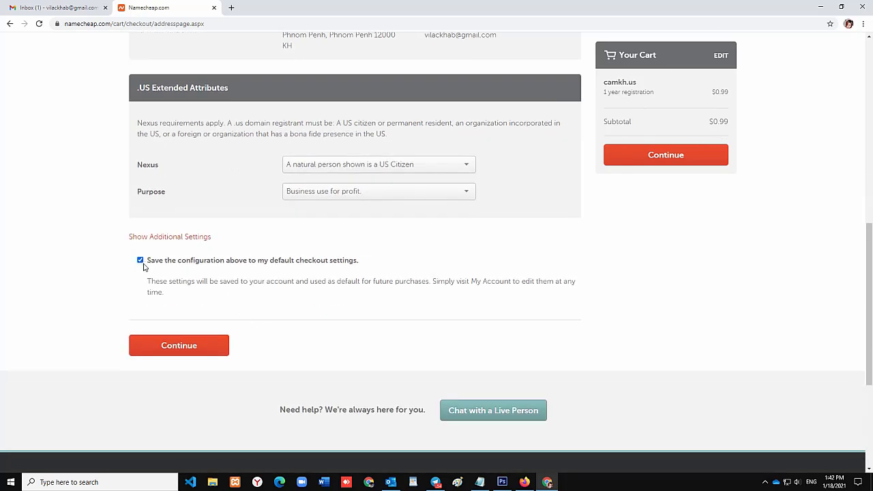
left_click(168, 348)
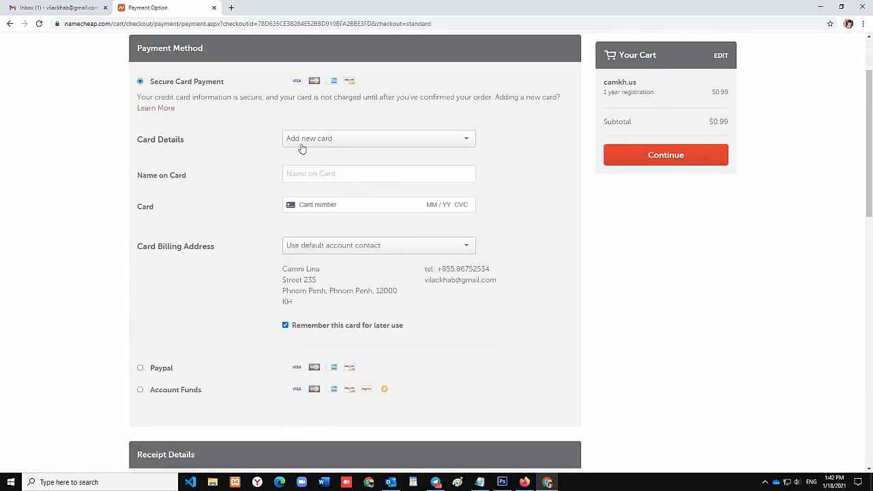
- Enter the cardholder's name, card number, expiry date and security code for the new payment card
left_click(316, 172)
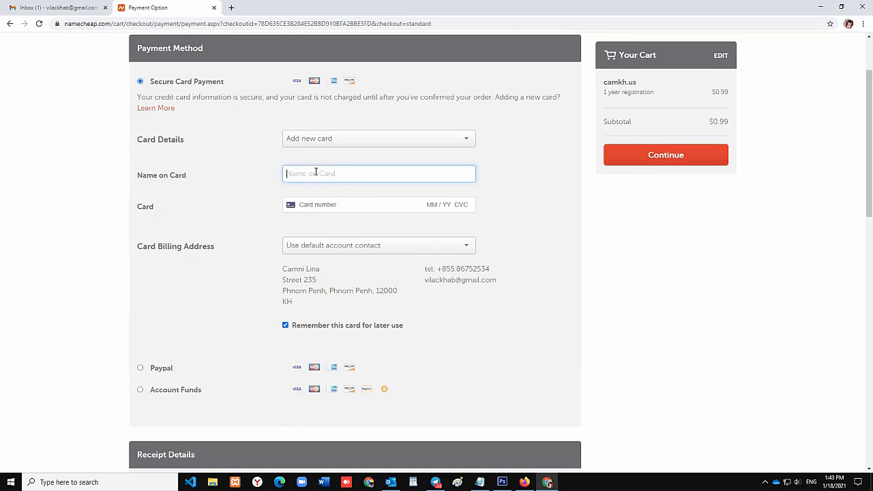
type("CH")
left_click(324, 203)
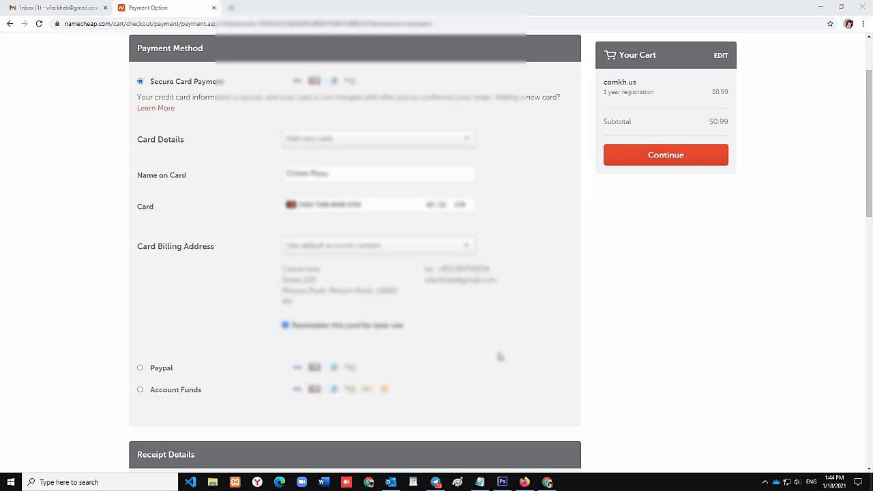
- Save the configuration to the default payment settings and continue to the order review
scroll(538, 277, "down", 3)
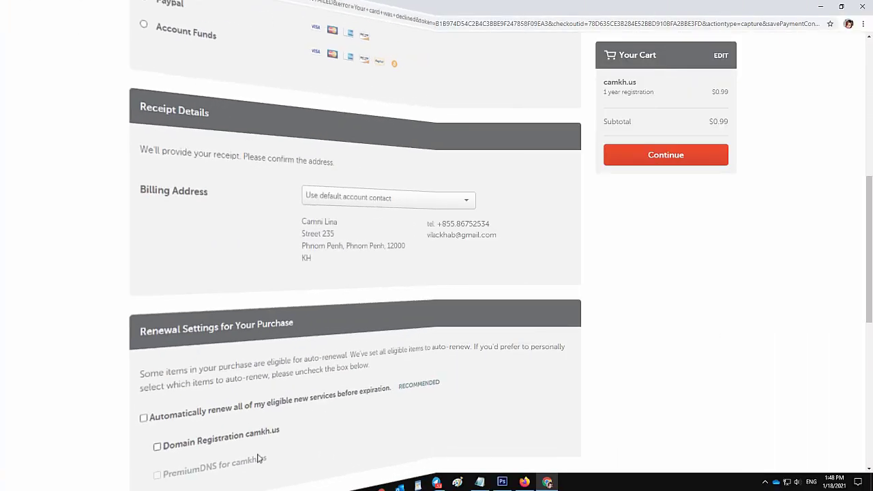
scroll(182, 435, "down", 2)
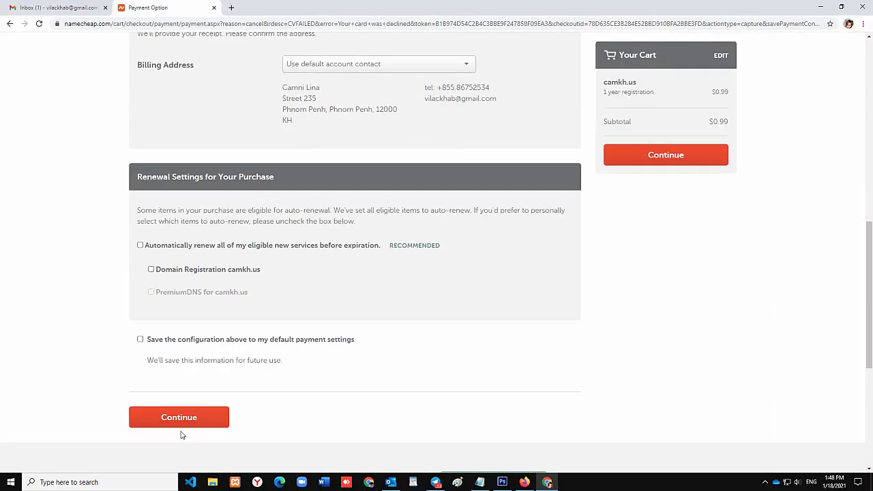
left_click(140, 340)
left_click(189, 419)
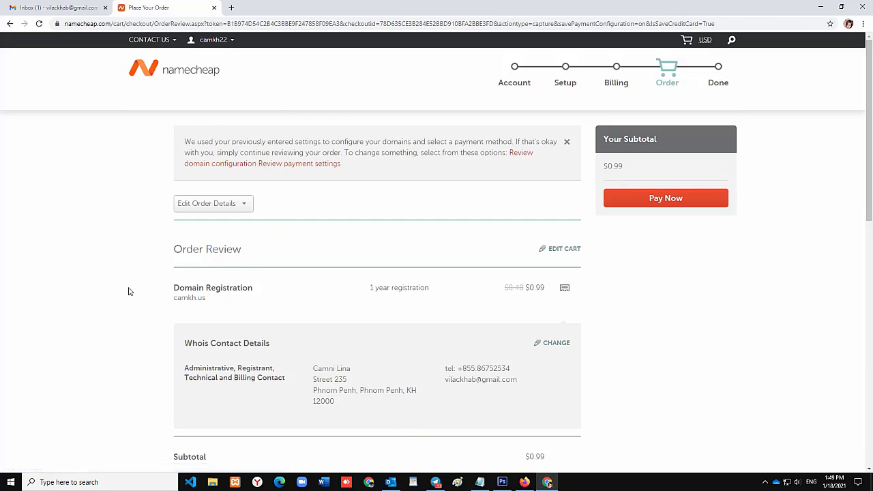
- Review the domain, Whois contact and payment details of the order, and pay for it
scroll(117, 297, "down", 1)
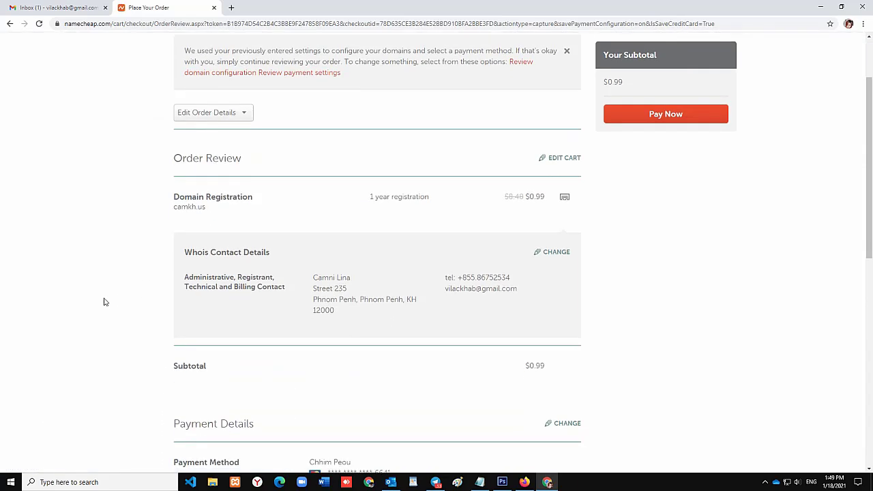
scroll(82, 301, "down", 4)
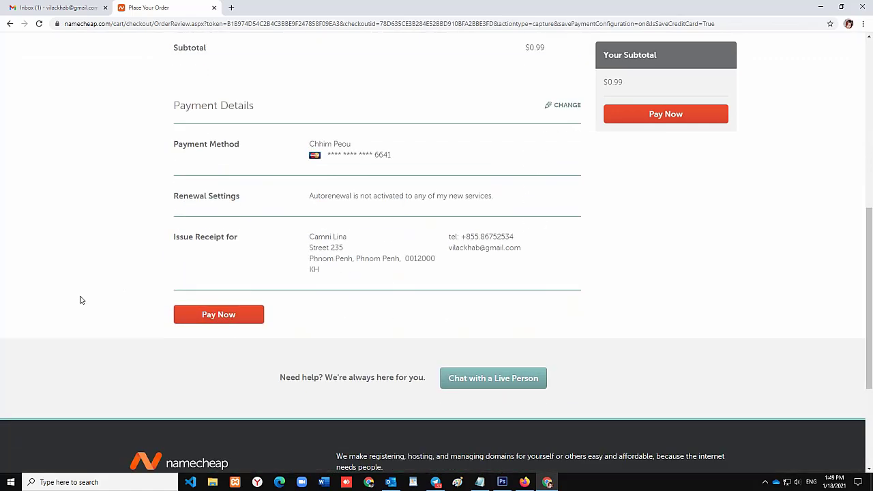
scroll(612, 302, "up", 2)
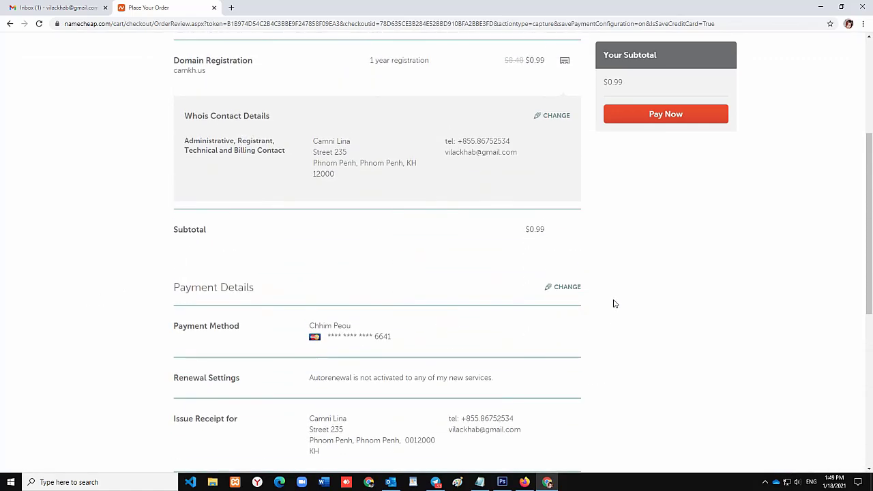
left_click(666, 116)
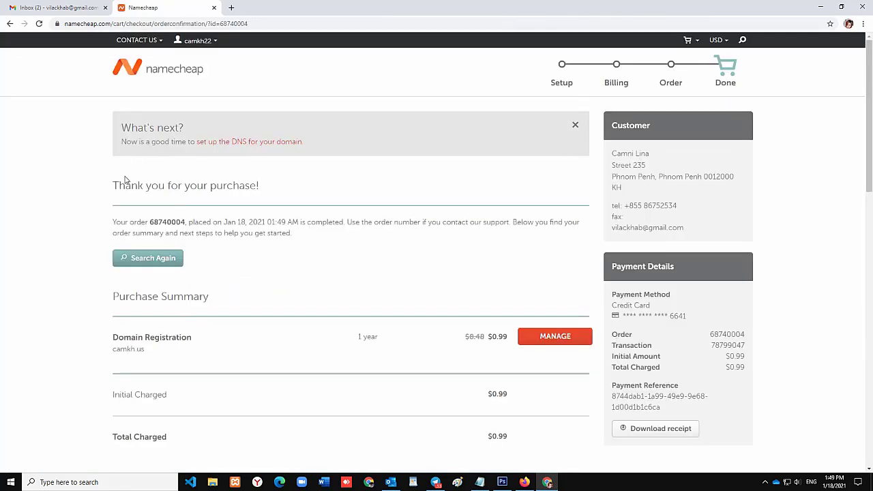
- Look through the purchase summary and suggested follow-up actions, and open the management page for camkh.us
left_click_drag(125, 179, 323, 195)
scroll(343, 218, "down", 3)
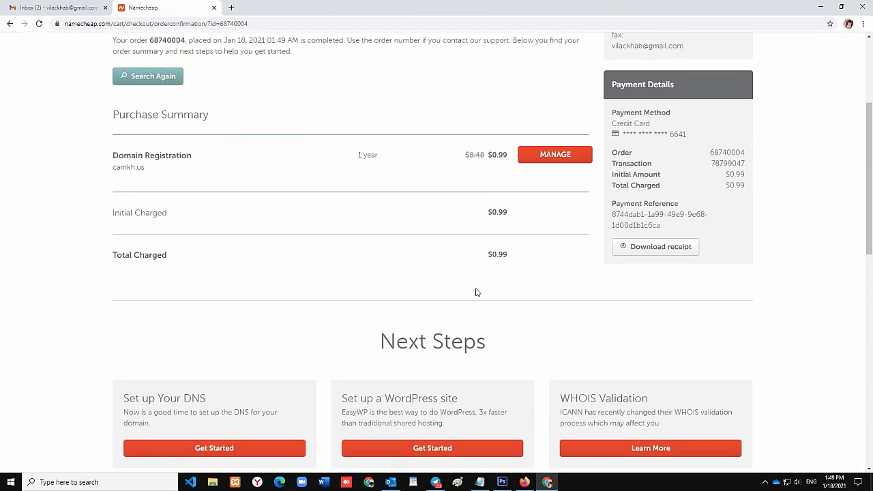
scroll(799, 320, "down", 3)
scroll(776, 316, "up", 4)
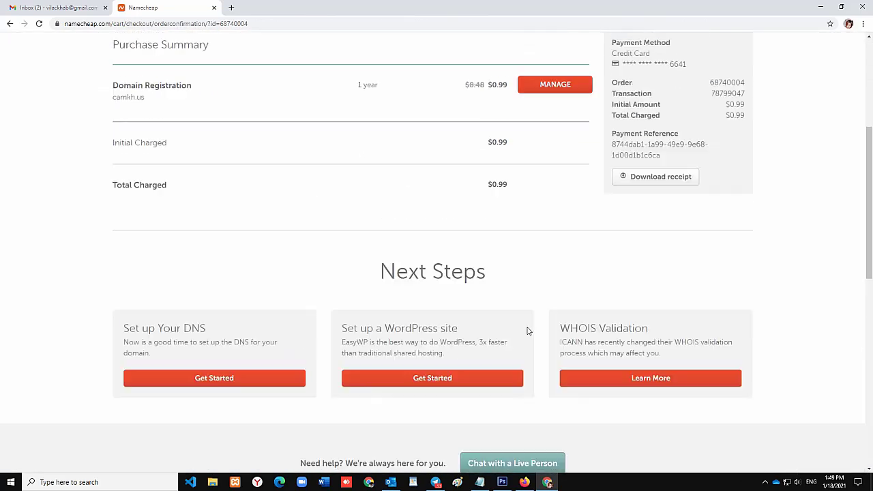
left_click(556, 200)
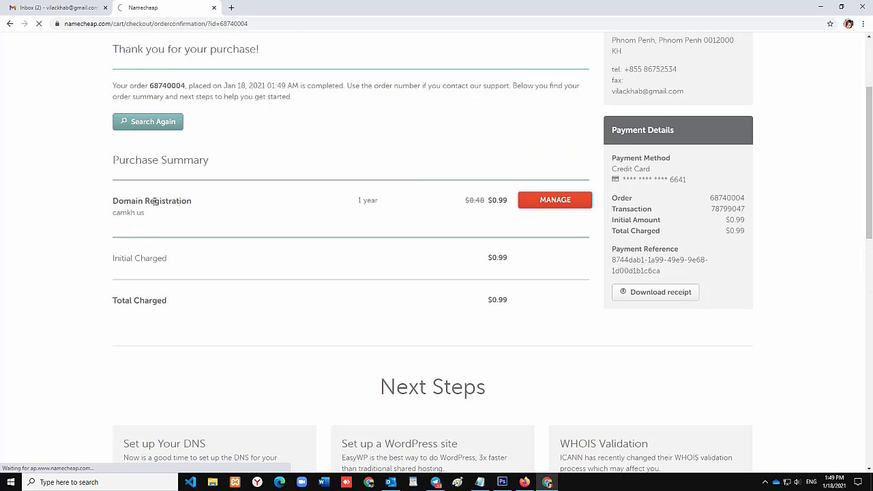
left_click_drag(224, 203, 391, 202)
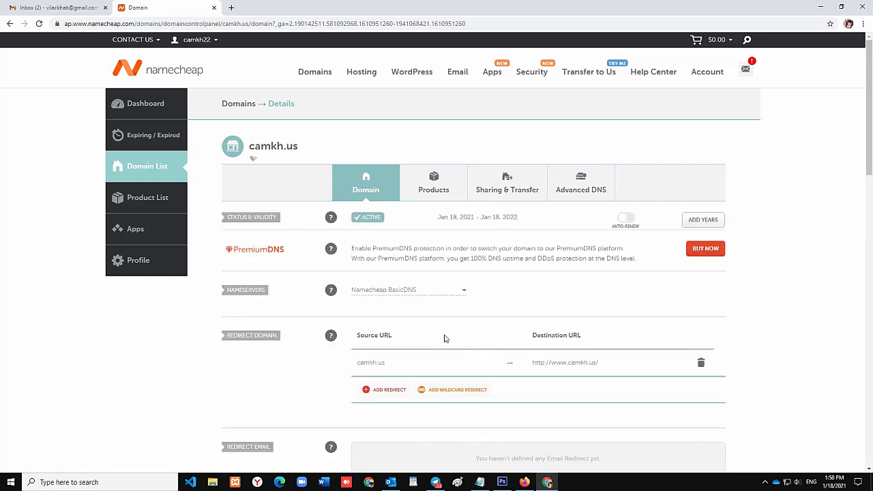
- Examine the validity, nameserver, domain redirect and email settings on the camkh.us details page
scroll(518, 287, "down", 1)
scroll(519, 287, "down", 3)
scroll(505, 307, "up", 4)
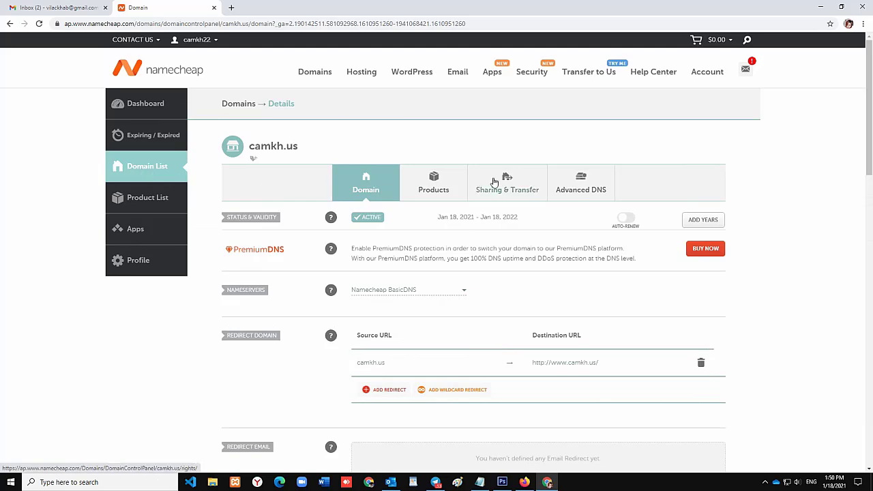
scroll(534, 217, "down", 1)
scroll(534, 218, "down", 1)
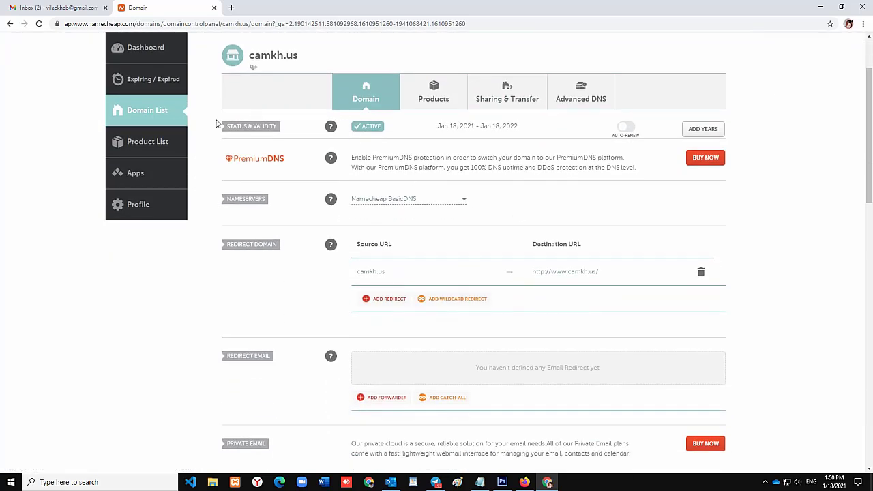
scroll(375, 123, "down", 2)
scroll(396, 177, "up", 4)
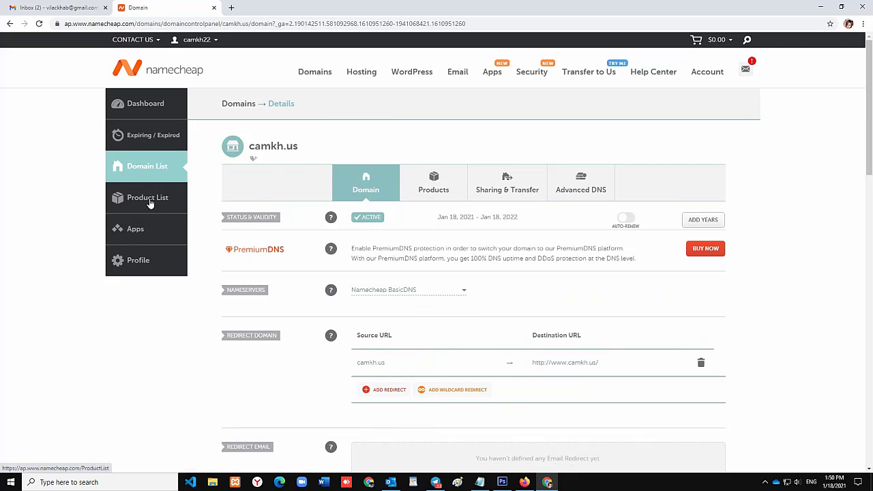
- Open the account's domain list and examine the camkh.us entry, its expiration date and the recommended camkh.site offer
left_click(151, 169)
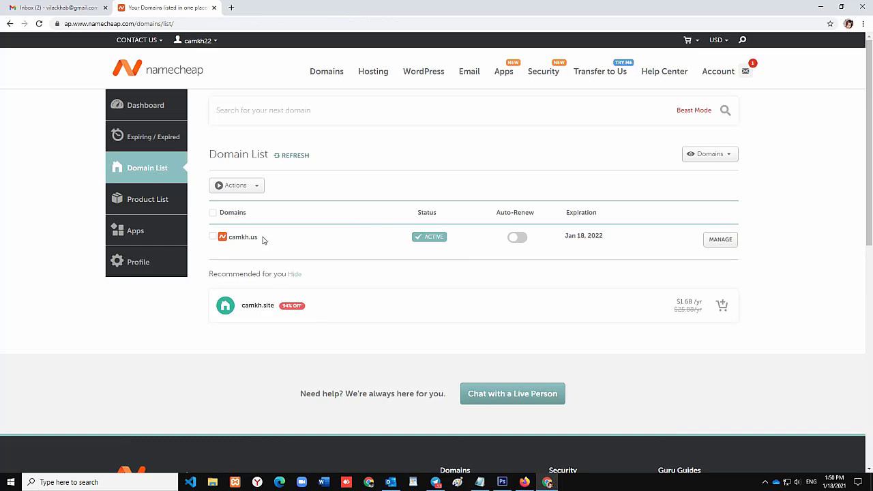
left_click_drag(263, 241, 225, 242)
left_click(633, 359)
left_click_drag(247, 304, 301, 306)
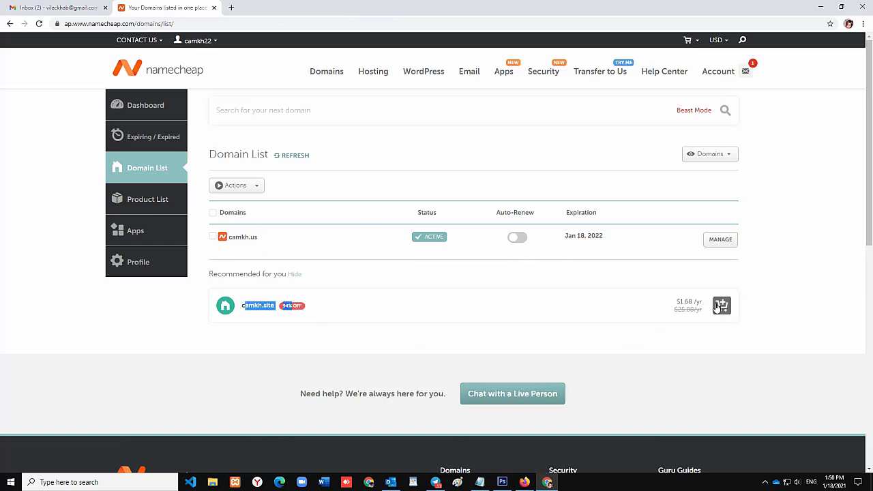
left_click(607, 340)
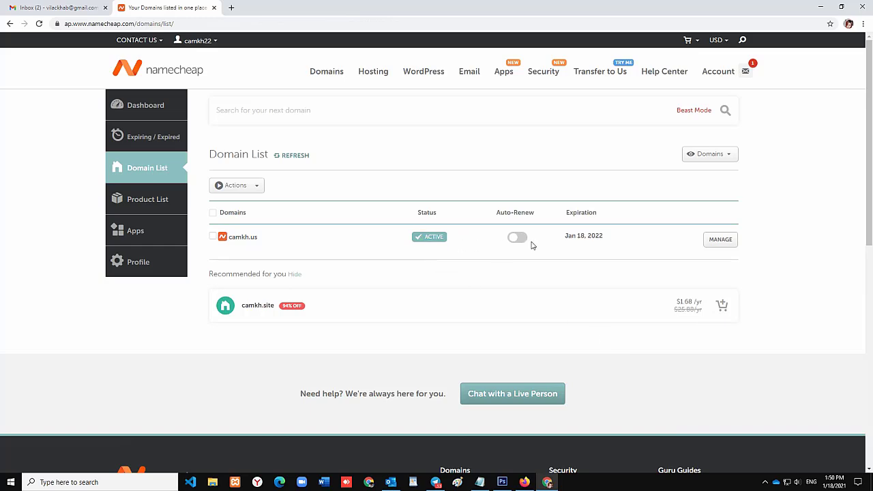
left_click_drag(563, 236, 618, 241)
left_click(599, 238)
left_click(618, 241)
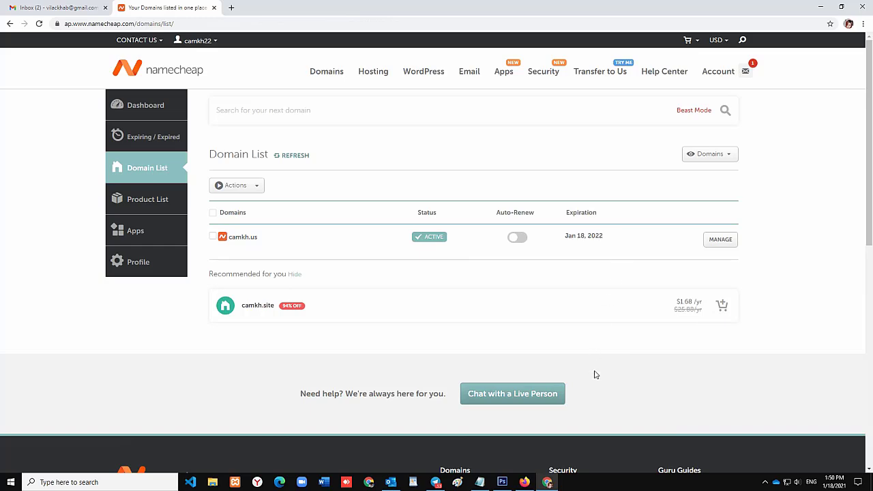